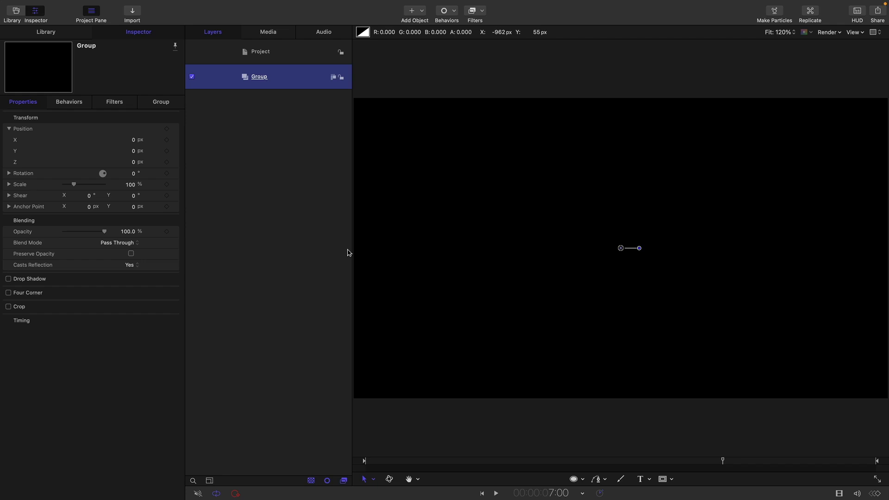
Draw a thick green diagonal line across the canvas with the Line tool
{"action": "left_click", "coordinate": [583, 480]}
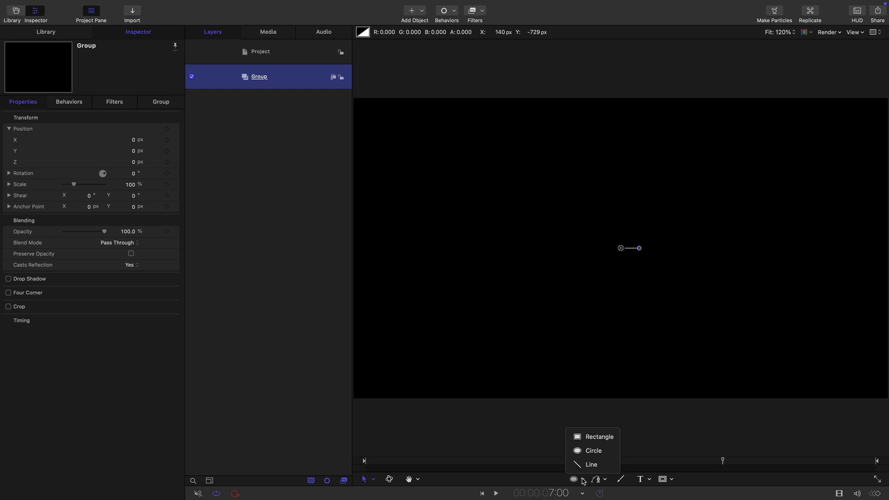
{"action": "left_click", "coordinate": [592, 464]}
{"action": "left_click_drag", "start_coordinate": [713, 140], "coordinate": [515, 332]}
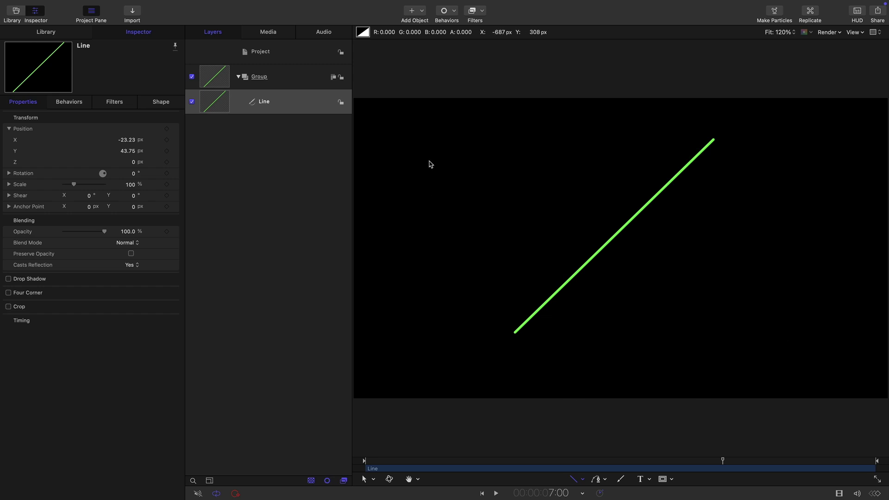
Draw a small grey circle just above the line's upper-left end
{"action": "left_click", "coordinate": [579, 484]}
{"action": "left_click", "coordinate": [593, 451]}
{"action": "left_click_drag", "start_coordinate": [509, 156], "coordinate": [512, 163]}
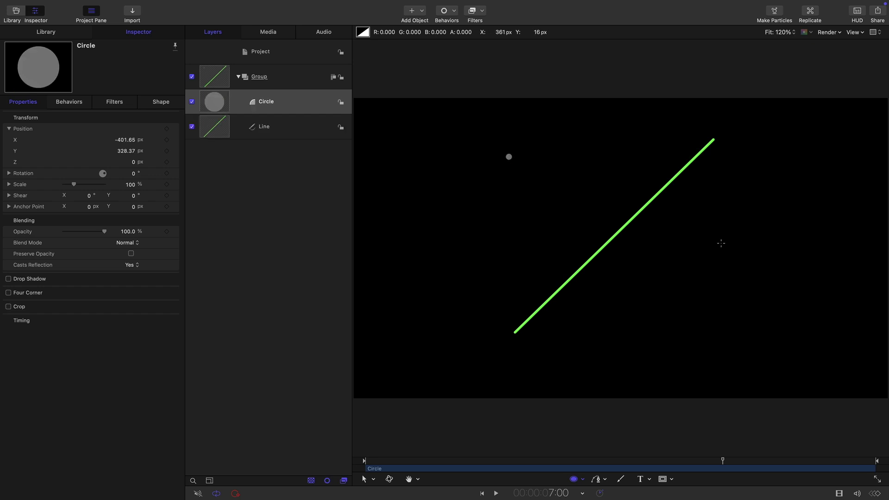
Add a Track Points behavior to the Line layer with the Circle layer as its source
{"action": "left_click", "coordinate": [210, 129]}
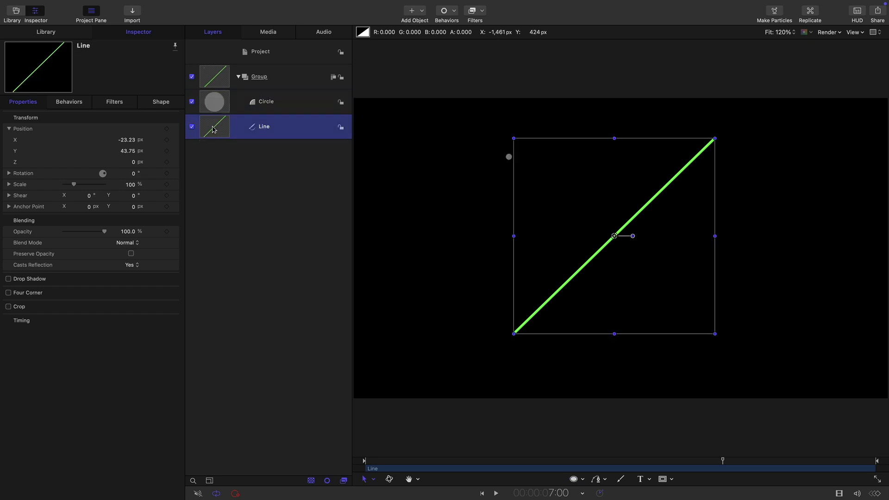
{"action": "left_click", "coordinate": [455, 11]}
{"action": "mouse_move", "coordinate": [451, 109]}
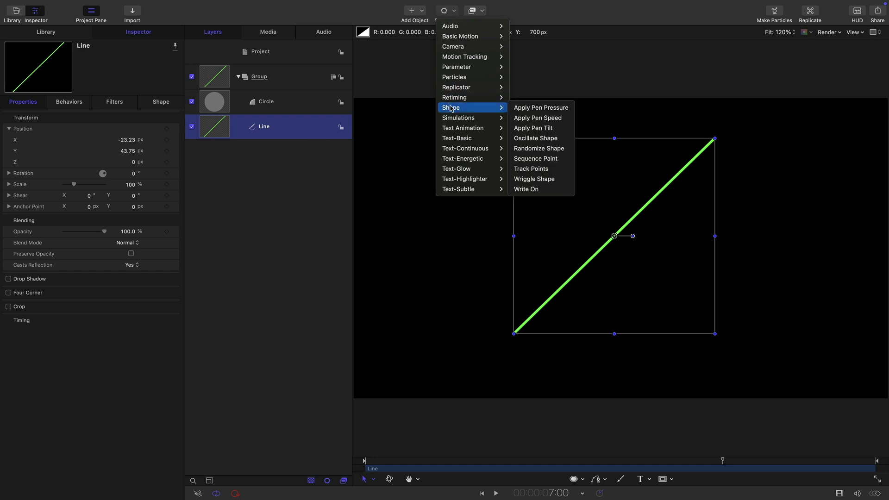
{"action": "left_click", "coordinate": [550, 169]}
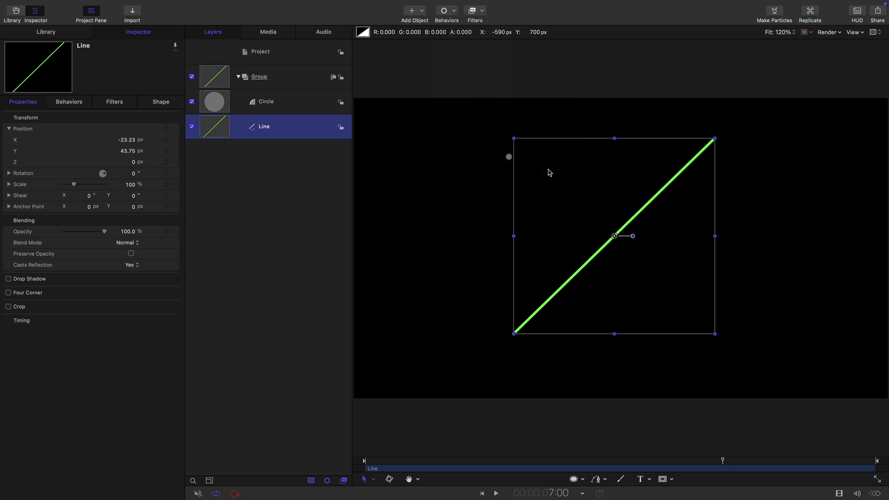
{"action": "left_click_drag", "start_coordinate": [214, 103], "coordinate": [122, 136]}
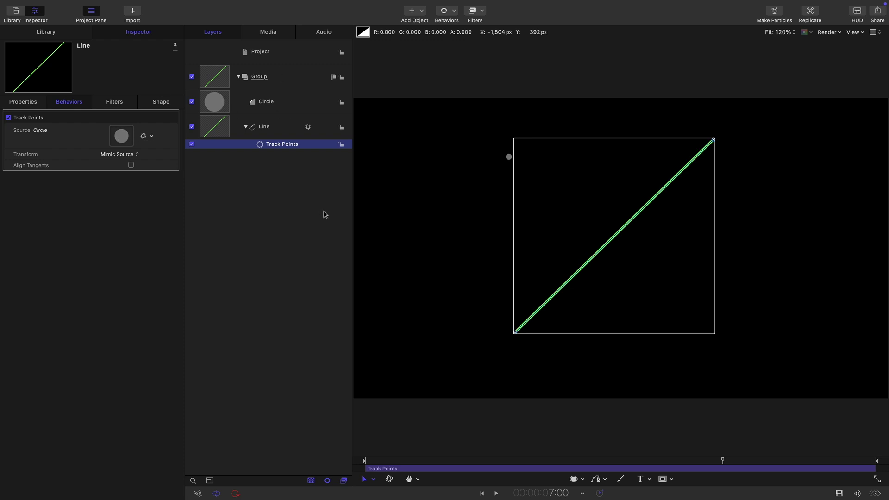
Move the circle on the canvas to confirm the line follows it
{"action": "left_click", "coordinate": [509, 157]}
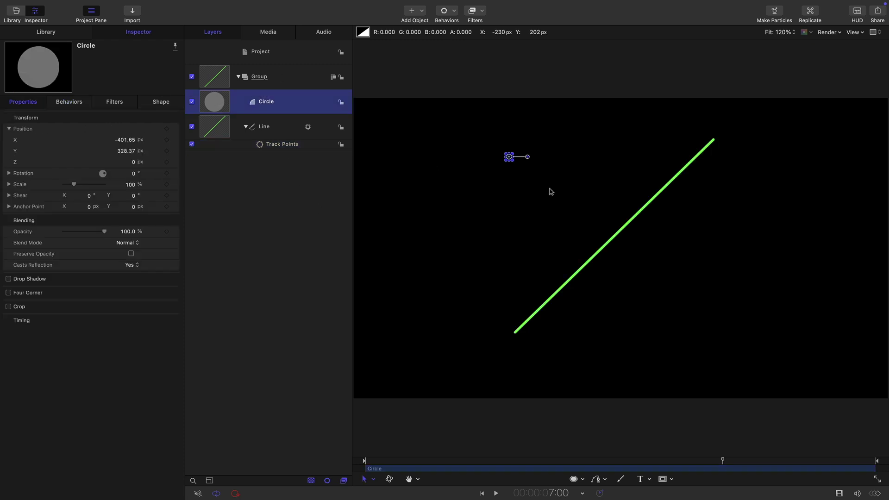
{"action": "left_click_drag", "start_coordinate": [510, 155], "coordinate": [503, 177]}
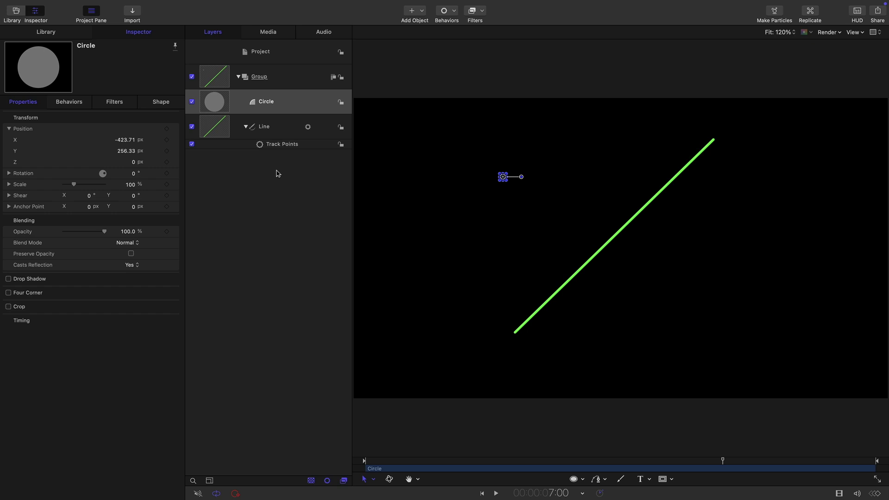
{"action": "left_click", "coordinate": [277, 147]}
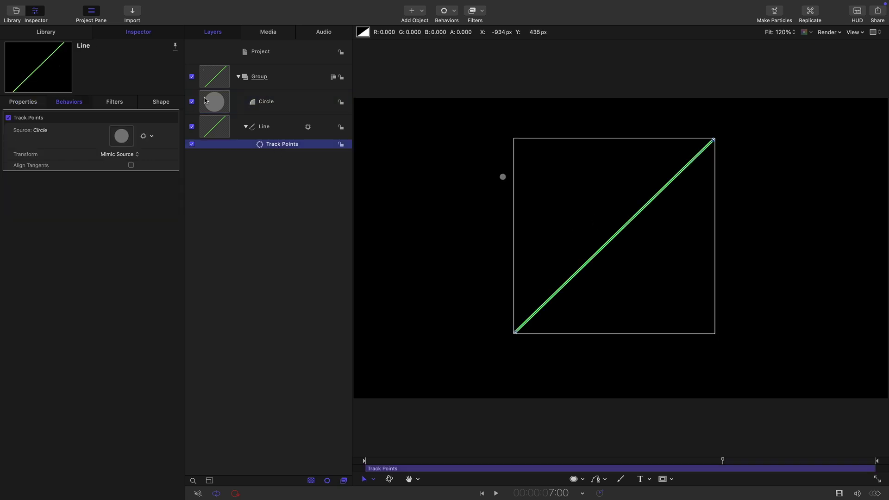
With the Group selected, browse the Library to the Content category
{"action": "left_click", "coordinate": [220, 80]}
{"action": "left_click", "coordinate": [42, 32]}
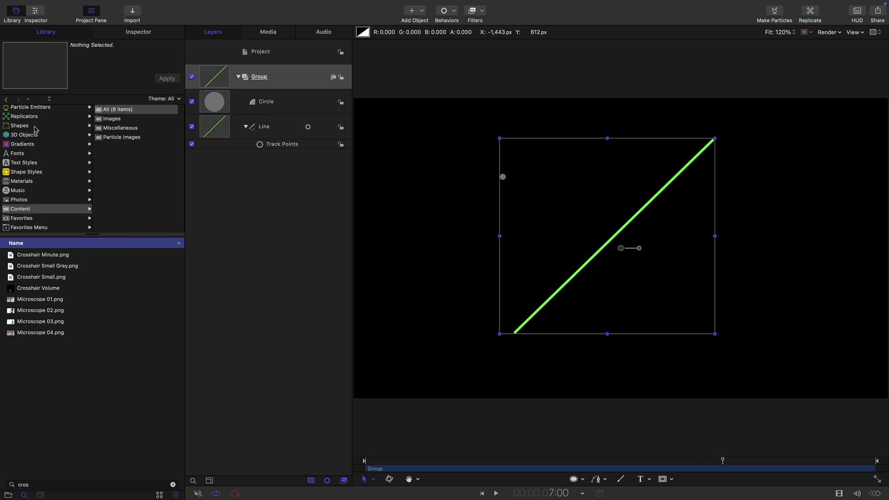
{"action": "left_click", "coordinate": [23, 204]}
{"action": "scroll", "coordinate": [38, 222], "scroll_direction": "up", "scroll_amount": 2}
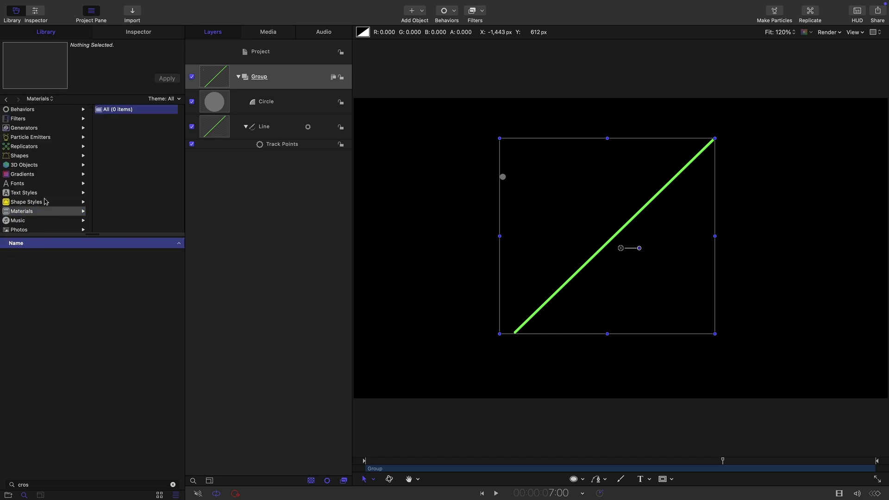
{"action": "scroll", "coordinate": [46, 201], "scroll_direction": "down", "scroll_amount": 2}
{"action": "left_click", "coordinate": [28, 209]}
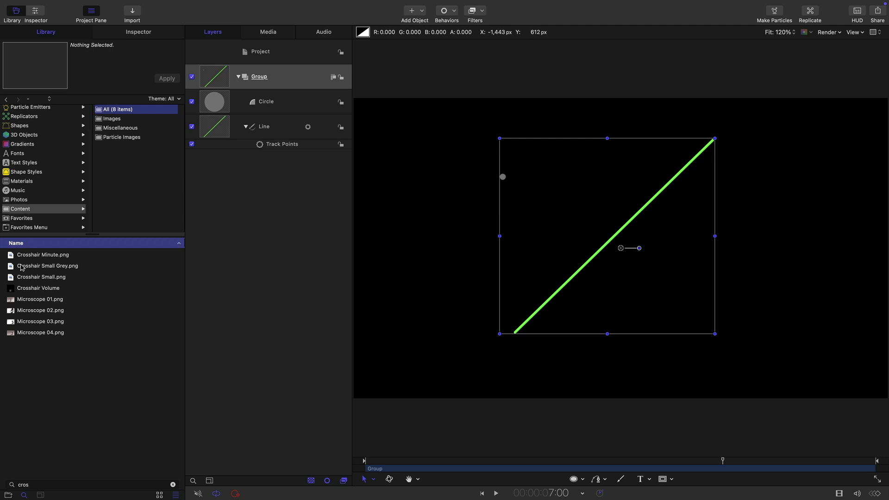
Add Crosshair Small Grey.png to the Group, hide the Circle layer, and move the crosshair upper-left
{"action": "left_click_drag", "start_coordinate": [10, 270], "coordinate": [230, 92]}
{"action": "left_click_drag", "start_coordinate": [621, 250], "coordinate": [650, 260]}
{"action": "left_click", "coordinate": [192, 126]}
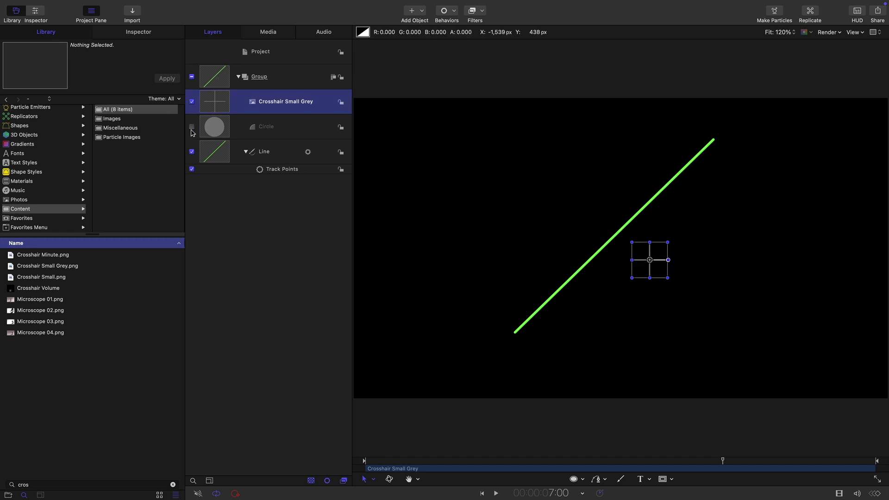
{"action": "left_click_drag", "start_coordinate": [649, 261], "coordinate": [570, 194]}
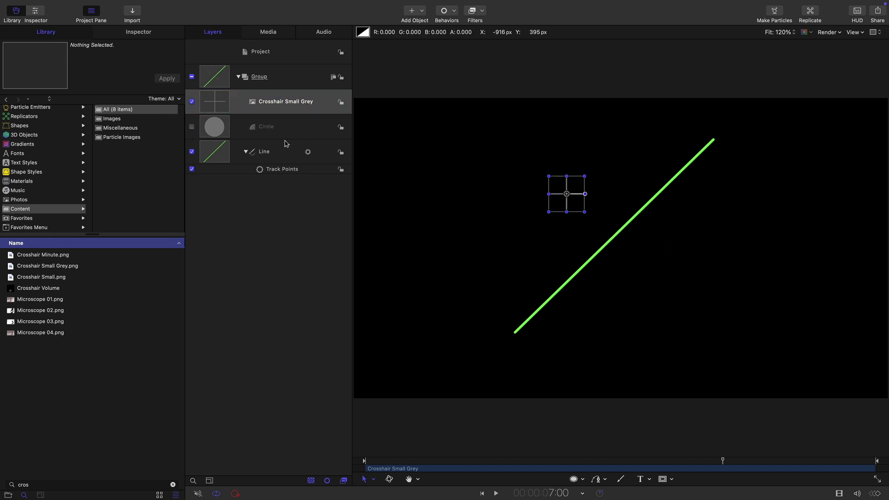
Make Crosshair Small Grey the Track Points source with Transform set to Attach to Source
{"action": "left_click", "coordinate": [262, 170]}
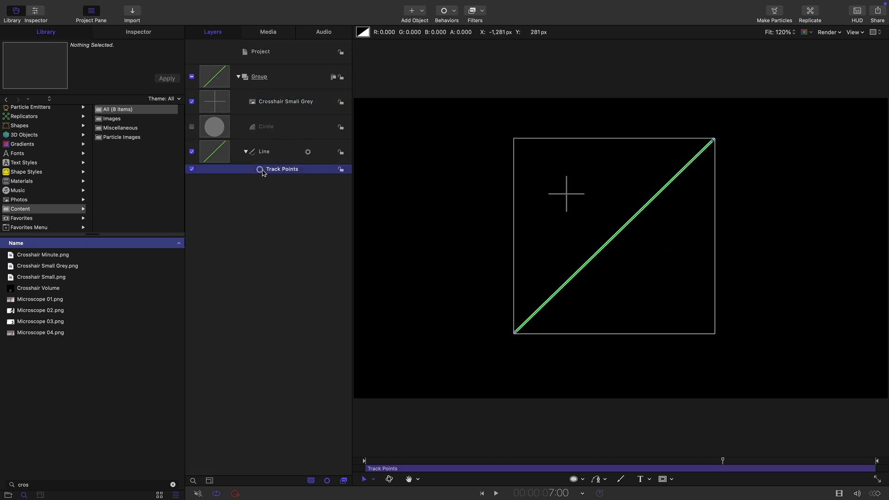
{"action": "left_click", "coordinate": [139, 32]}
{"action": "left_click_drag", "start_coordinate": [220, 99], "coordinate": [119, 136]}
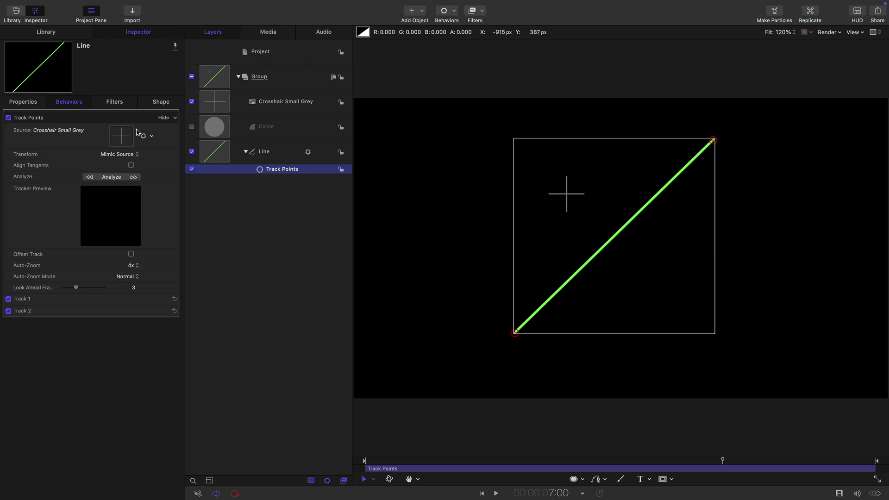
{"action": "left_click", "coordinate": [122, 155]}
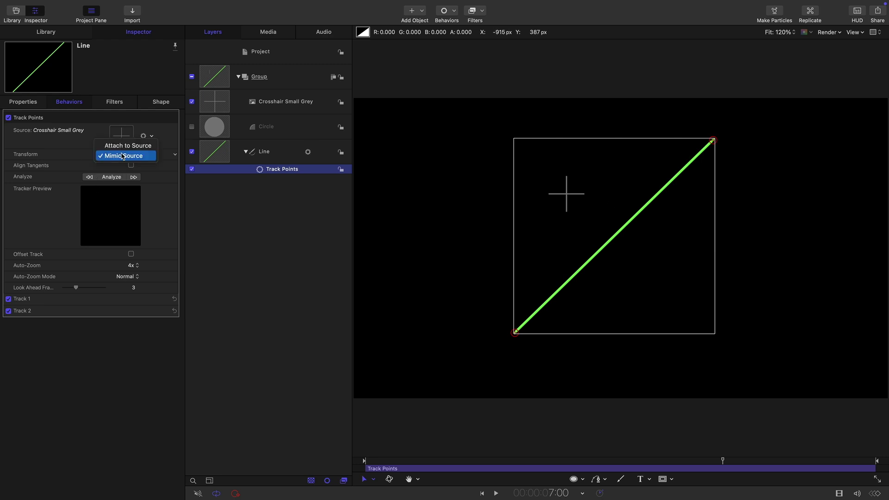
{"action": "left_click", "coordinate": [126, 144]}
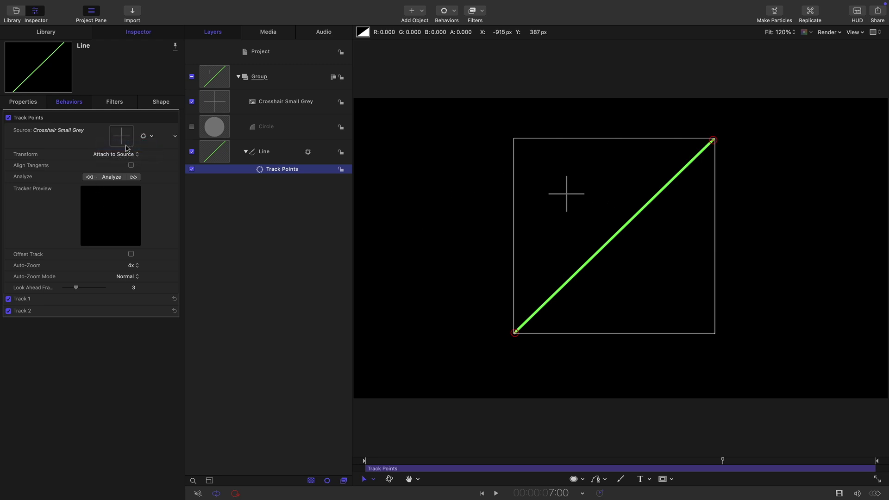
Turn off Track 2, reset Track 1 onto the crosshair, and move the crosshair to test
{"action": "left_click", "coordinate": [8, 311]}
{"action": "left_click", "coordinate": [175, 300]}
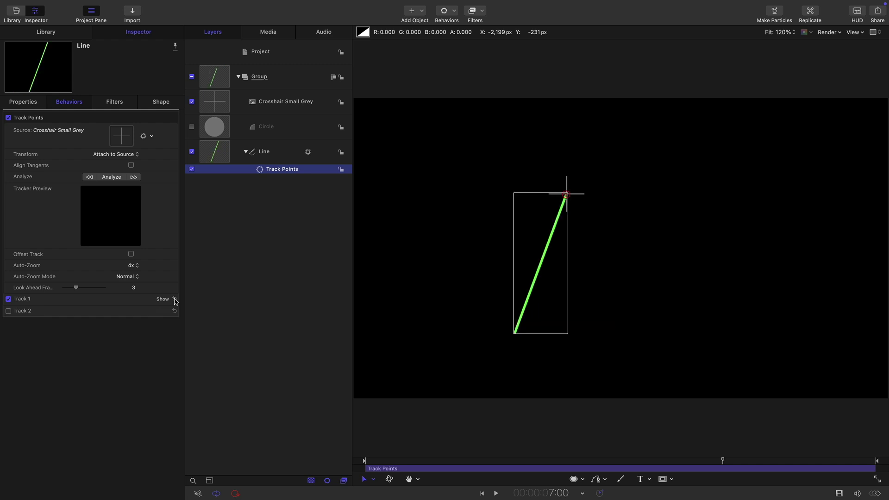
{"action": "left_click", "coordinate": [222, 105]}
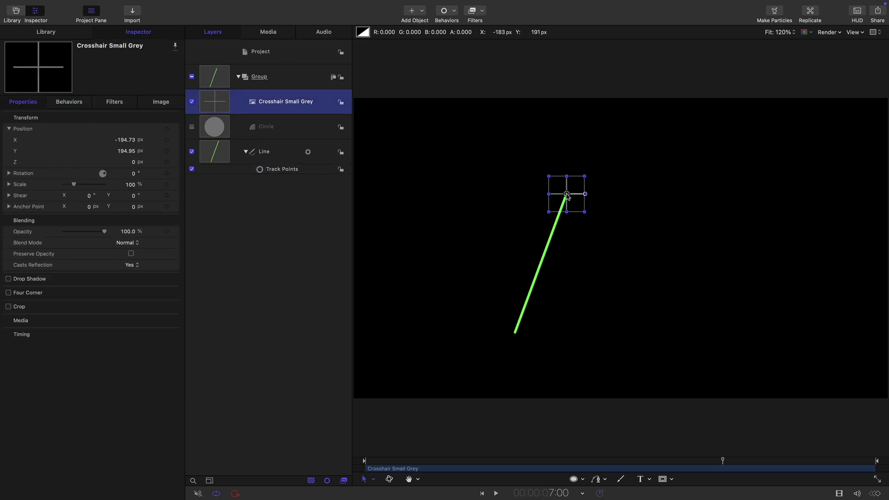
{"action": "left_click_drag", "start_coordinate": [569, 196], "coordinate": [704, 161]}
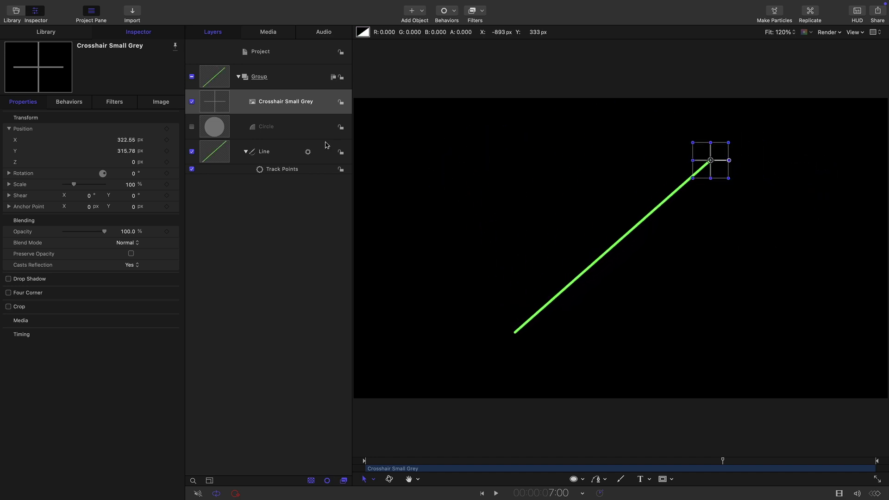
Duplicate the Crosshair Small Grey layer and reselect the line's Track Points behavior
{"action": "right_click", "coordinate": [218, 96]}
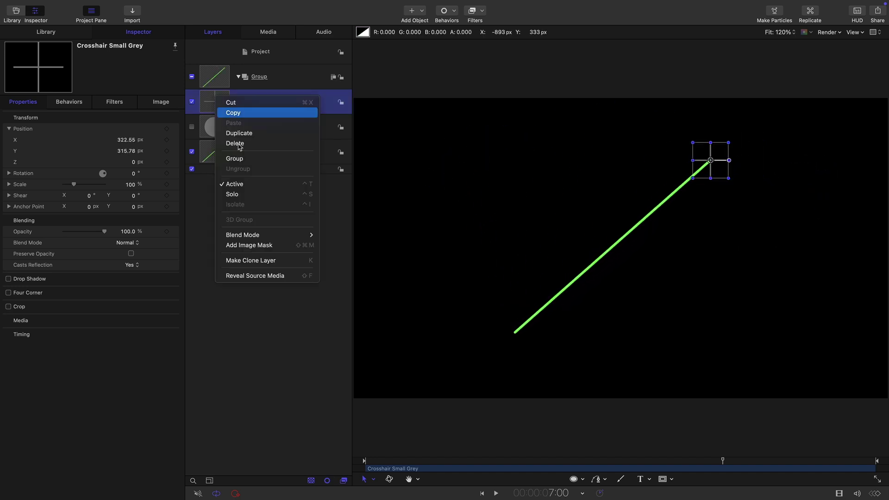
{"action": "left_click", "coordinate": [238, 133]}
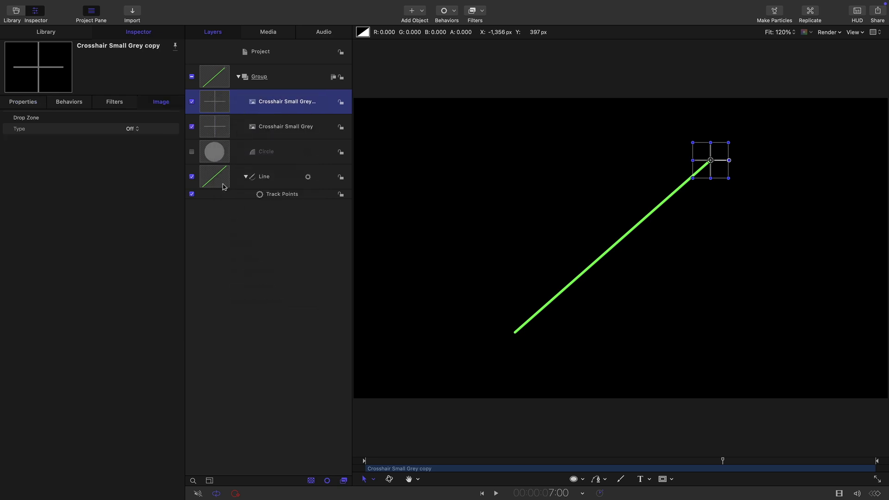
{"action": "left_click", "coordinate": [212, 183]}
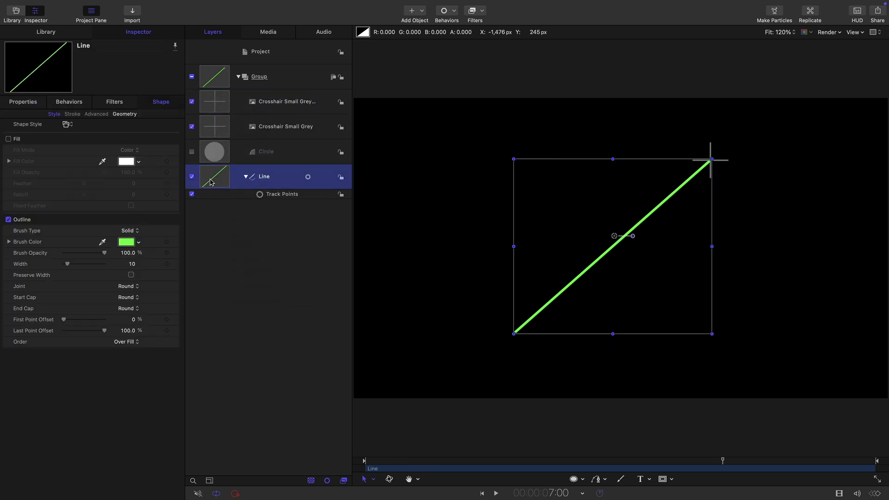
{"action": "left_click", "coordinate": [268, 197]}
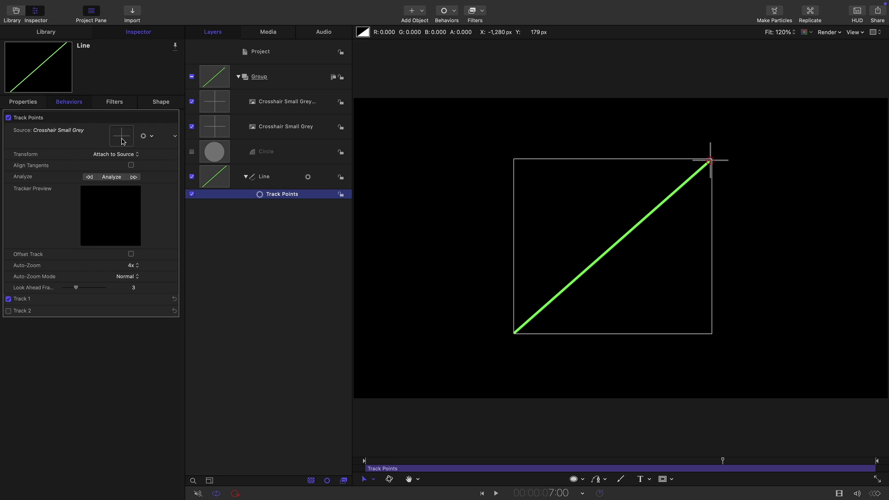
Add a second Track Points behavior to the line, sourced from the crosshair copy with Attach to Source
{"action": "left_click", "coordinate": [455, 11]}
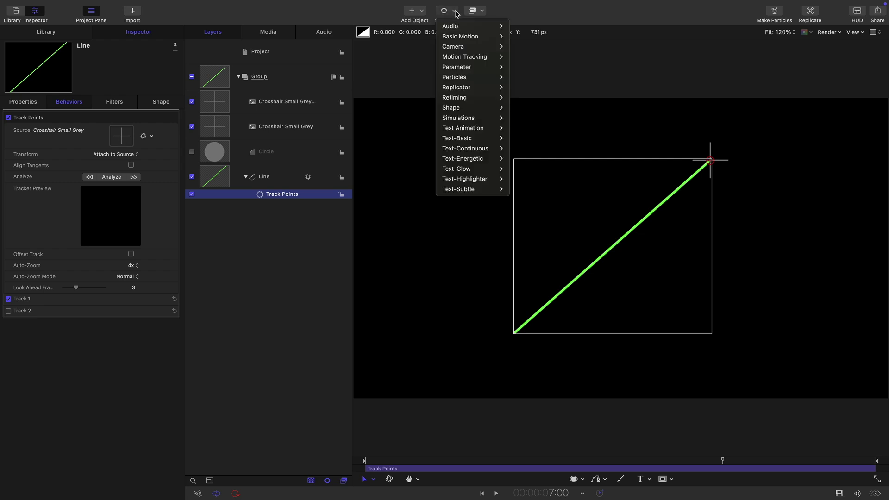
{"action": "mouse_move", "coordinate": [459, 108]}
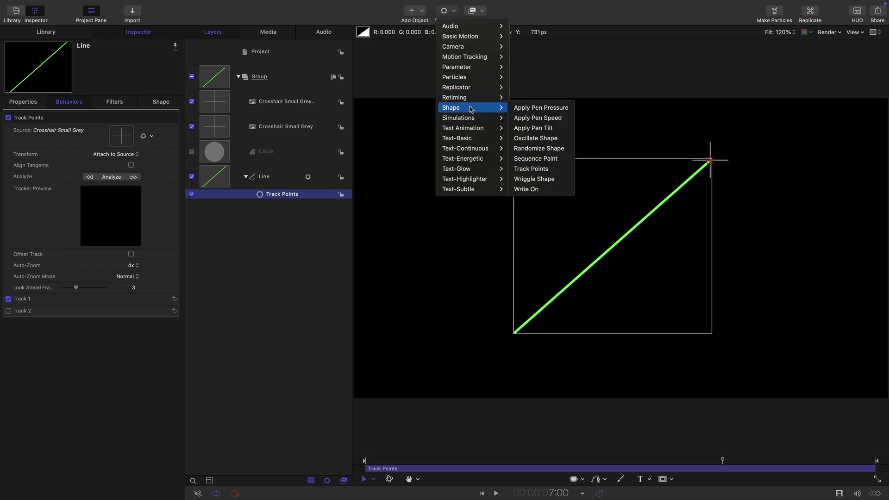
{"action": "left_click", "coordinate": [544, 170]}
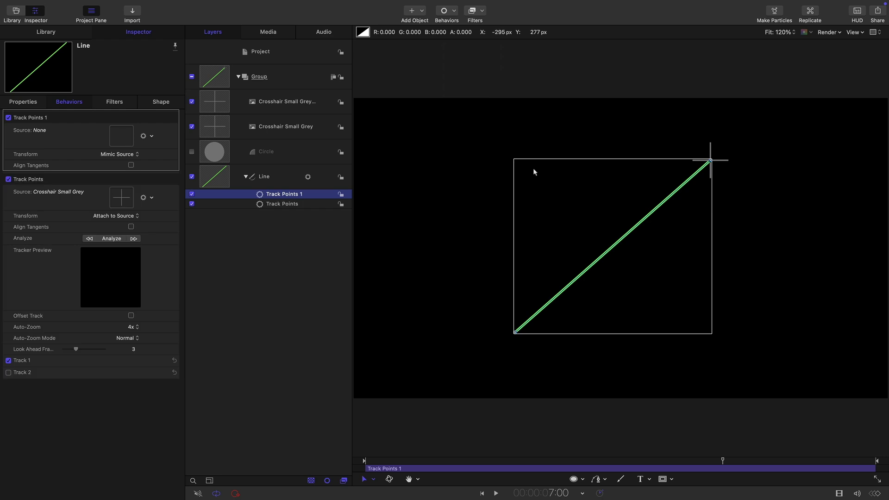
{"action": "left_click_drag", "start_coordinate": [216, 99], "coordinate": [120, 137]}
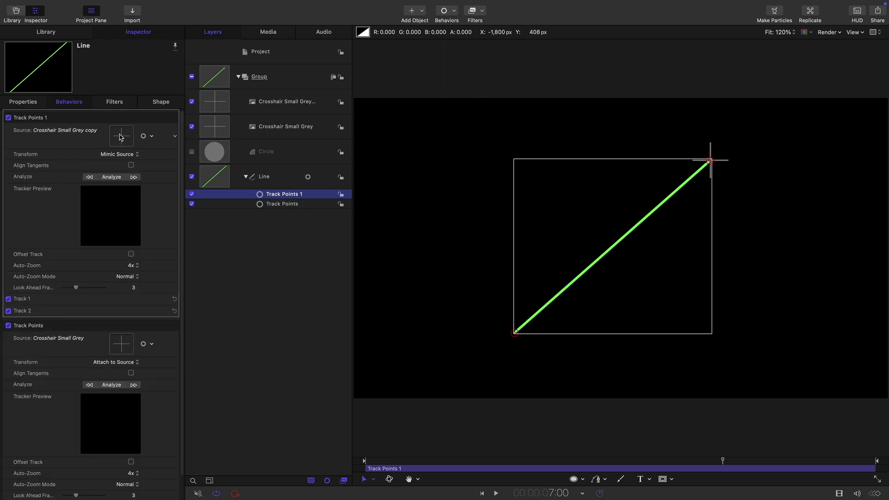
{"action": "left_click", "coordinate": [120, 155]}
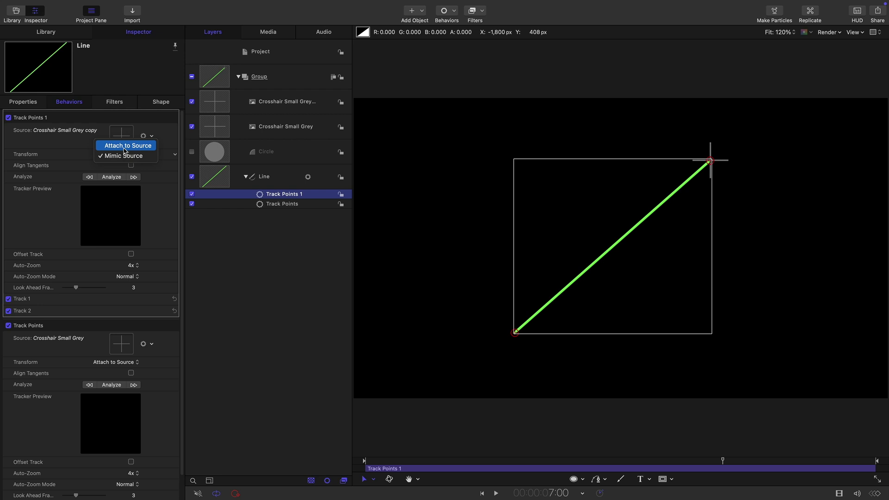
{"action": "left_click", "coordinate": [125, 146]}
Turn off Track 1 on the first tracker and reset the tracked point onto the crosshair
{"action": "scroll", "coordinate": [118, 292], "scroll_direction": "down", "scroll_amount": 2}
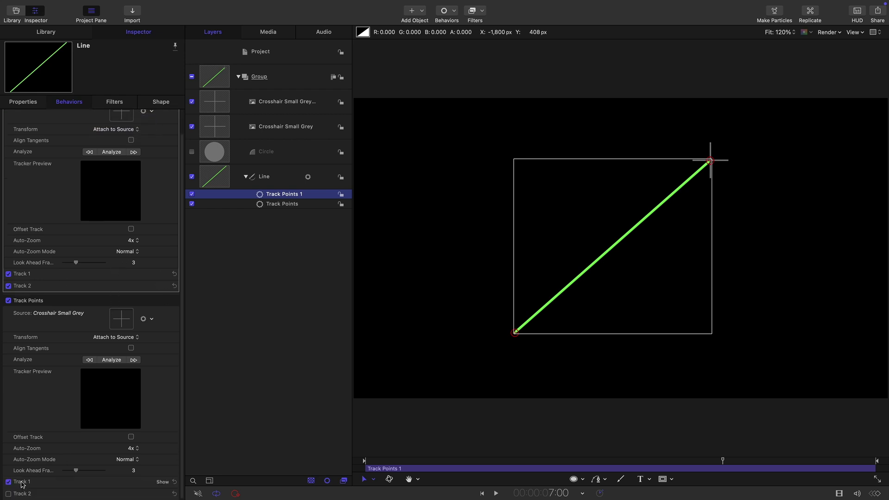
{"action": "left_click", "coordinate": [8, 274]}
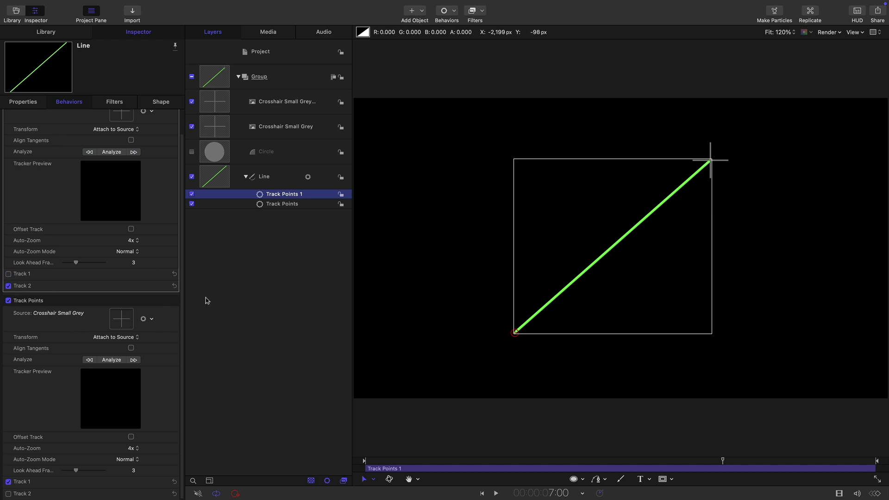
{"action": "left_click", "coordinate": [175, 286]}
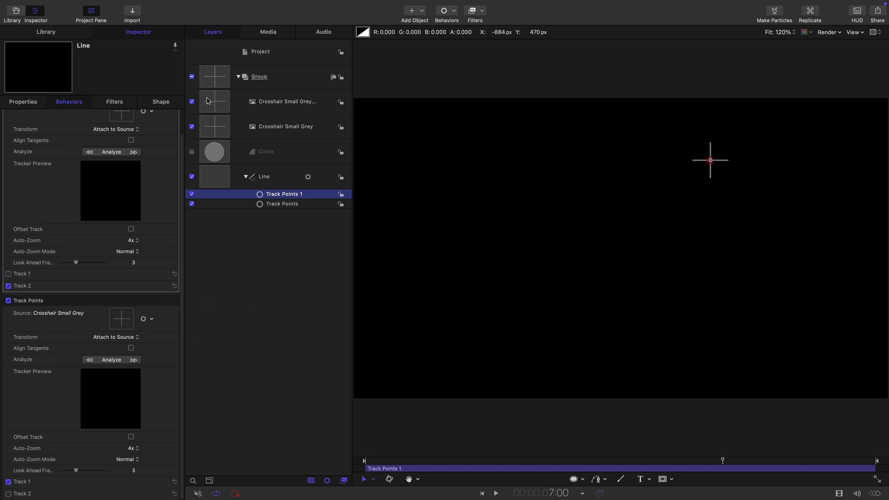
Move the crosshair copy to the lower left and the original crosshair near the upper right
{"action": "left_click", "coordinate": [712, 160]}
{"action": "left_click_drag", "start_coordinate": [714, 162], "coordinate": [464, 343]}
{"action": "left_click", "coordinate": [222, 127]}
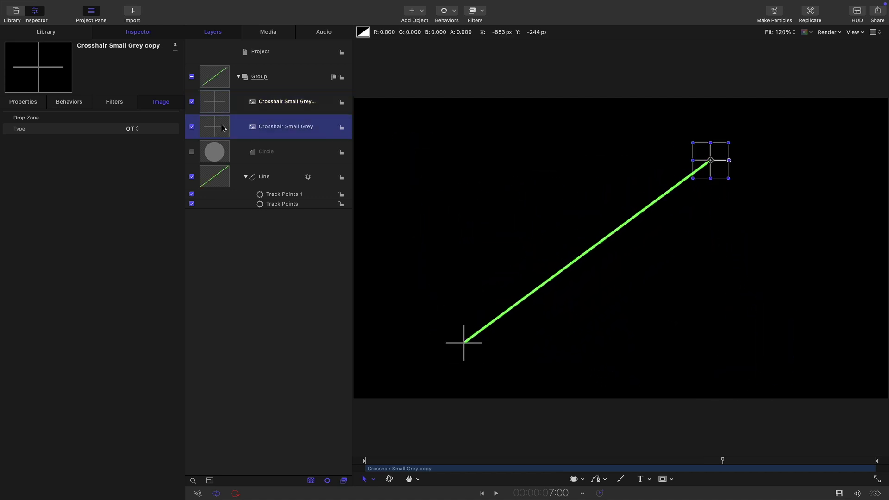
{"action": "left_click_drag", "start_coordinate": [710, 162], "coordinate": [720, 223]}
Add a Circle-shaped Motion Path behavior to Crosshair Small Grey
{"action": "left_click", "coordinate": [382, 276]}
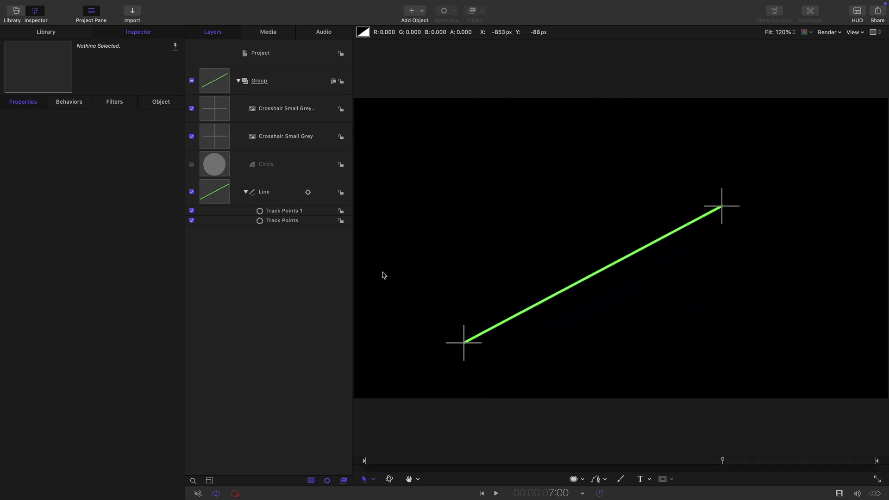
{"action": "left_click", "coordinate": [213, 139]}
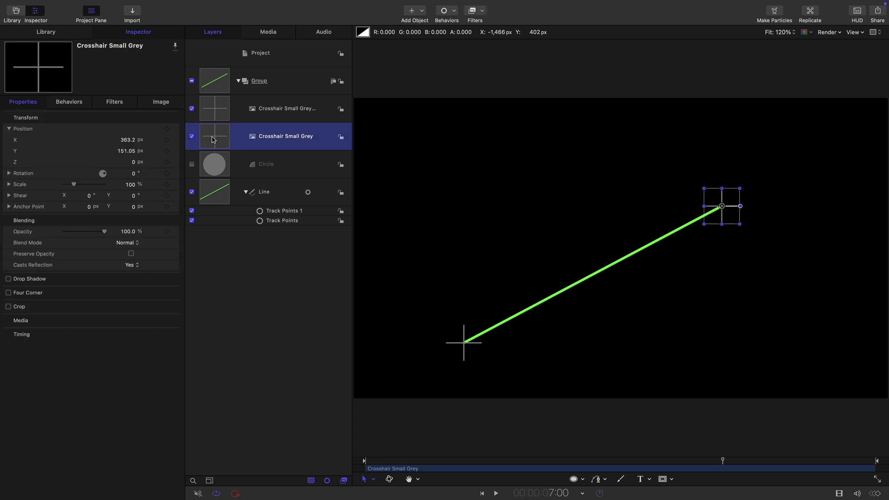
{"action": "left_click", "coordinate": [455, 12]}
{"action": "mouse_move", "coordinate": [470, 43]}
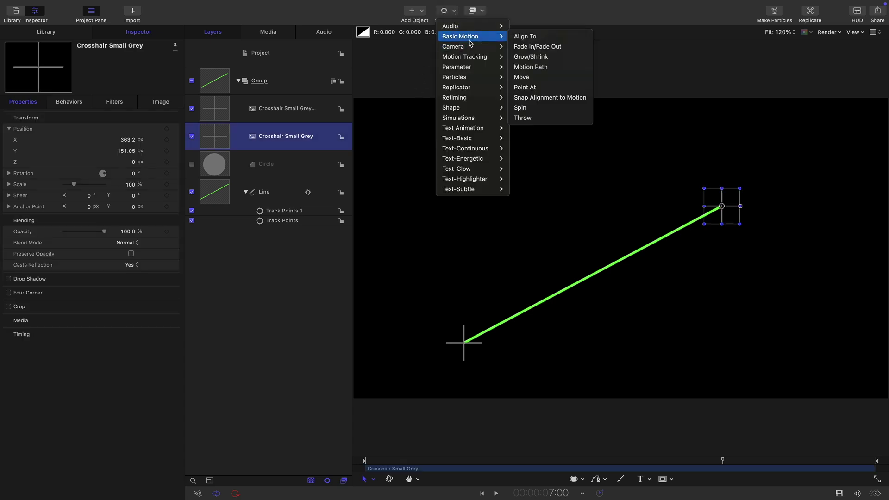
{"action": "left_click", "coordinate": [567, 68]}
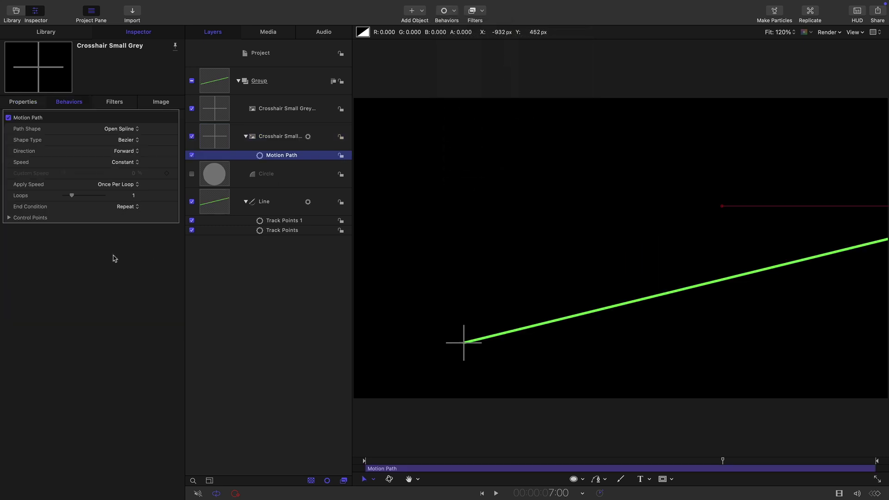
{"action": "left_click", "coordinate": [122, 134]}
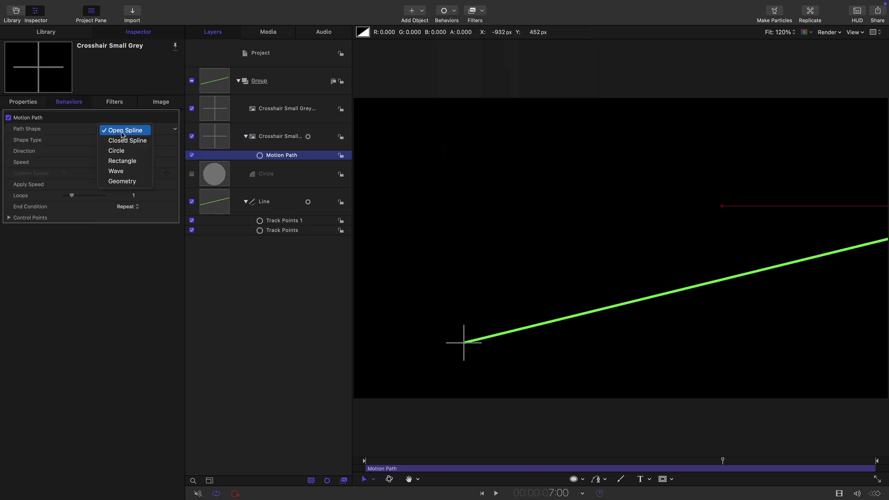
{"action": "left_click", "coordinate": [123, 156]}
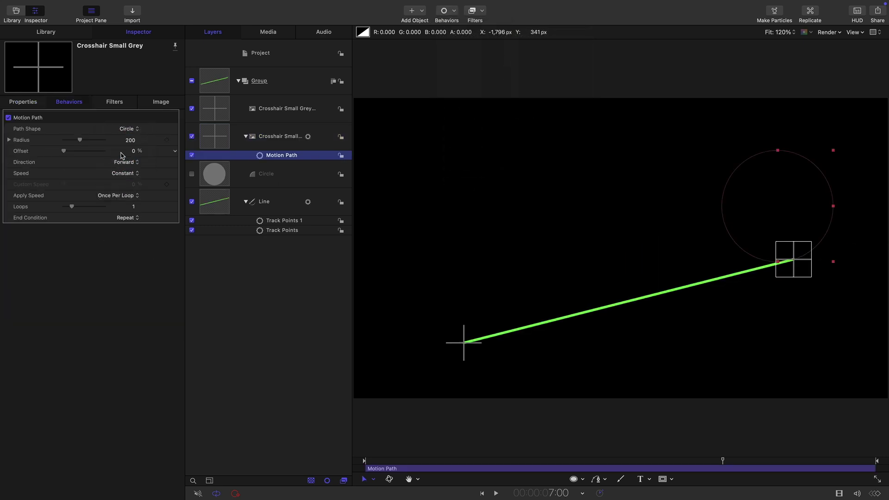
Preview the orbit and set the motion path's Loops to 2
{"action": "left_click", "coordinate": [497, 494]}
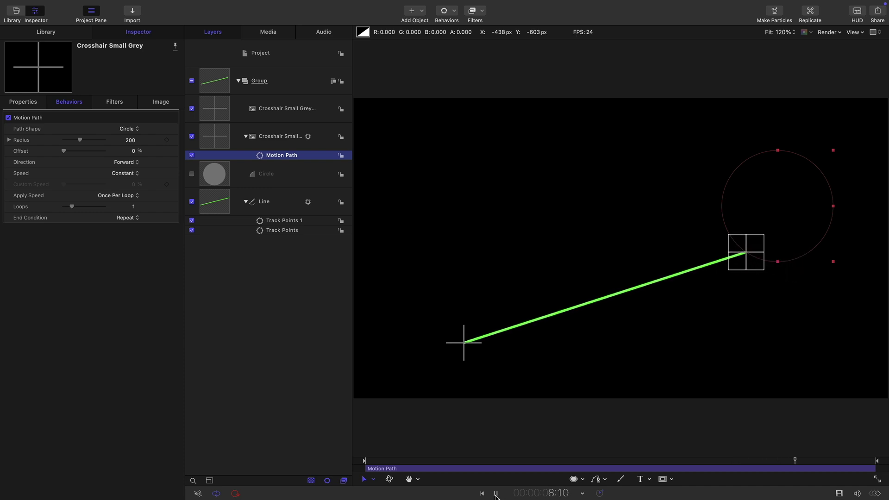
{"action": "left_click", "coordinate": [133, 207]}
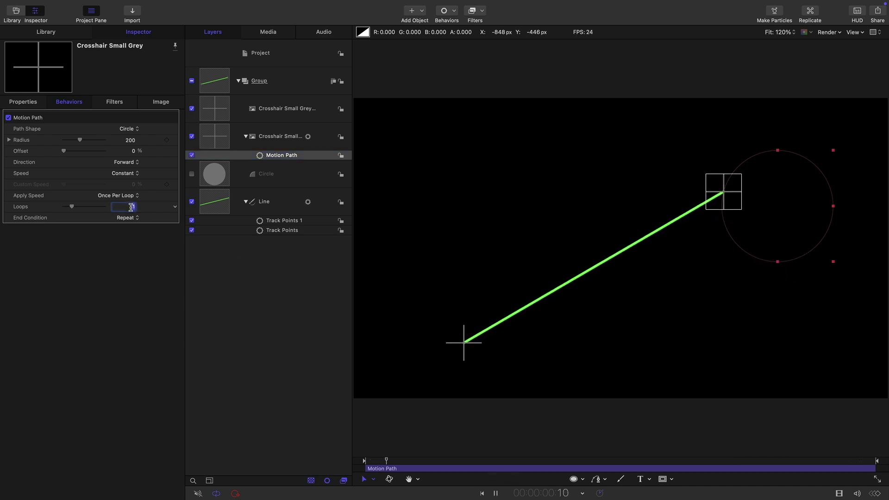
{"action": "type", "text": "2"}
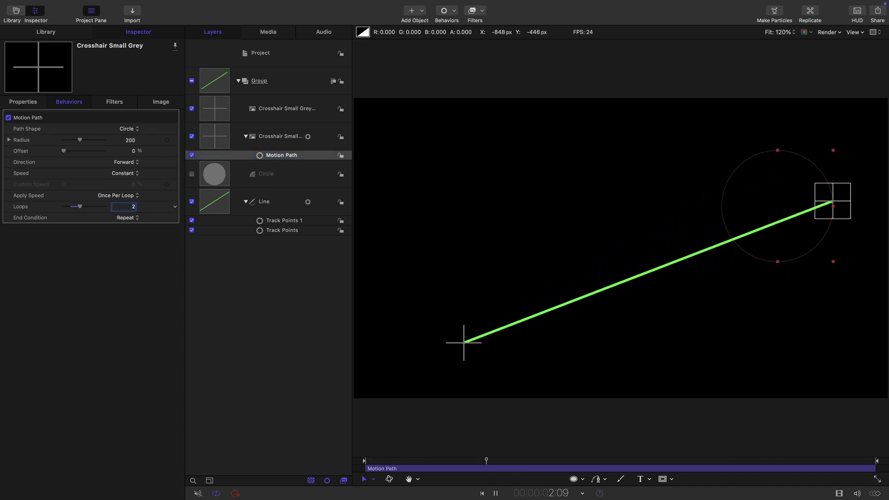
{"action": "left_click", "coordinate": [496, 493]}
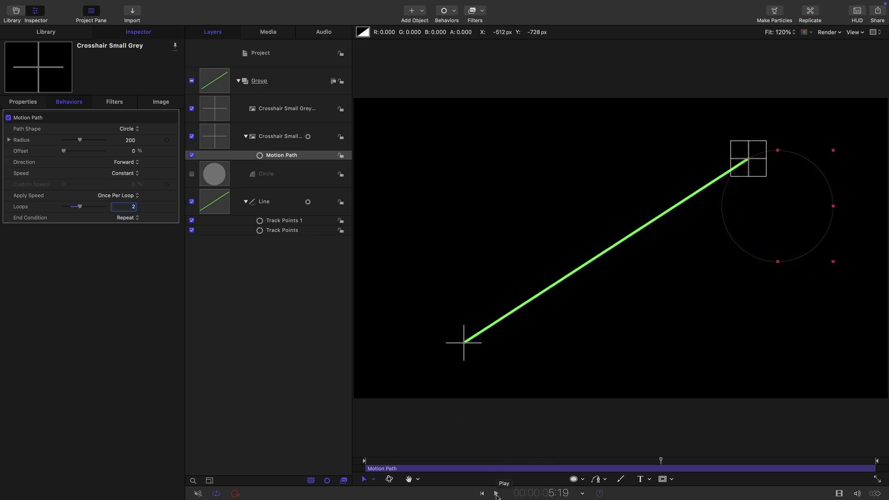
Add a Circle-shaped Motion Path behavior to the Crosshair Small Grey copy
{"action": "left_click", "coordinate": [212, 110]}
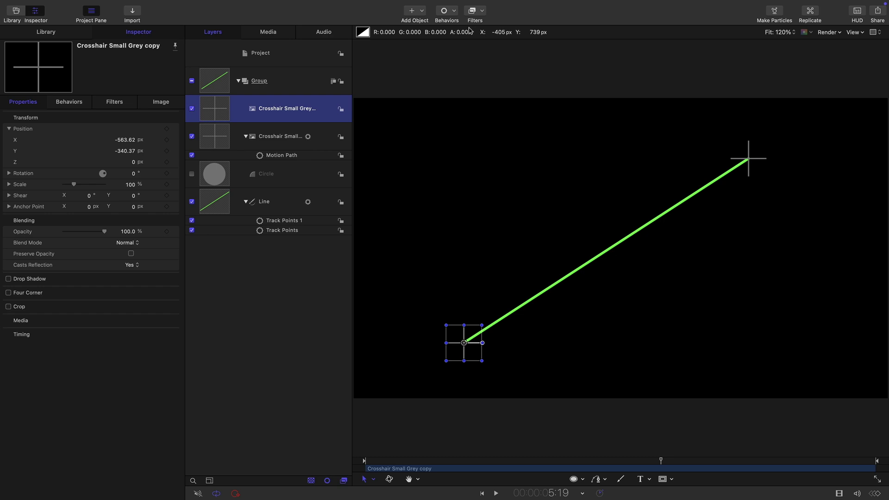
{"action": "left_click", "coordinate": [456, 10]}
{"action": "mouse_move", "coordinate": [460, 40]}
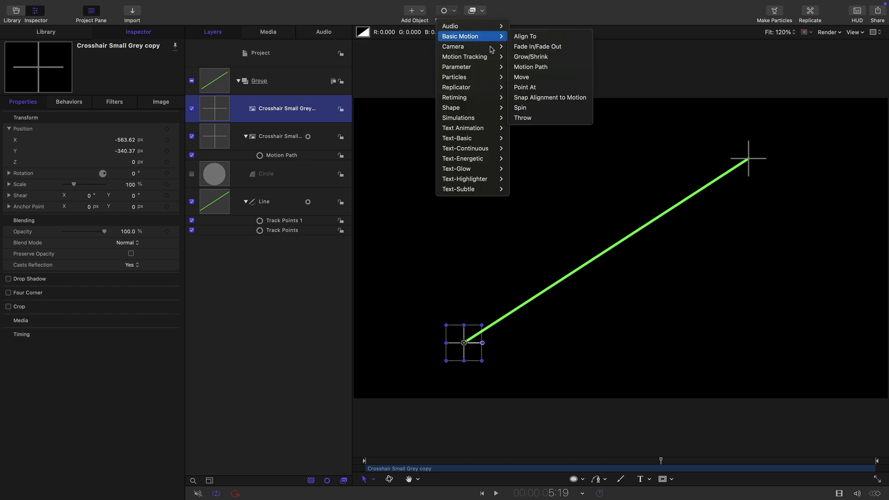
{"action": "left_click", "coordinate": [532, 66]}
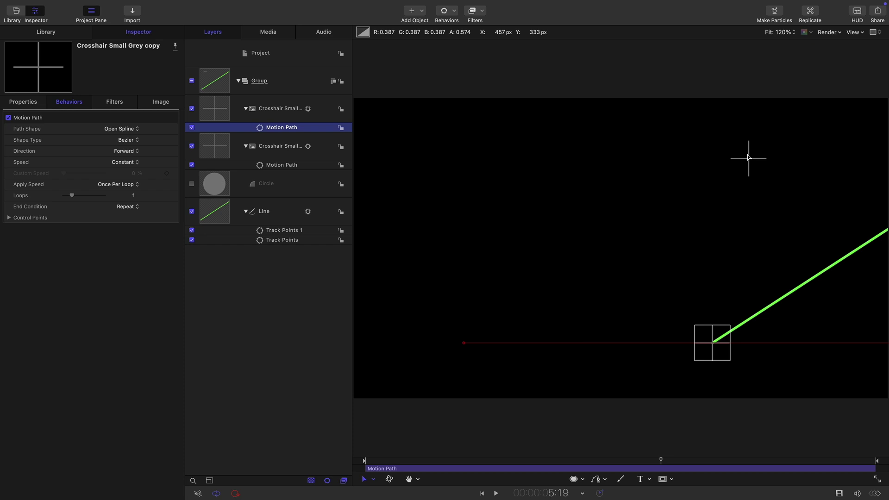
{"action": "left_click", "coordinate": [129, 130]}
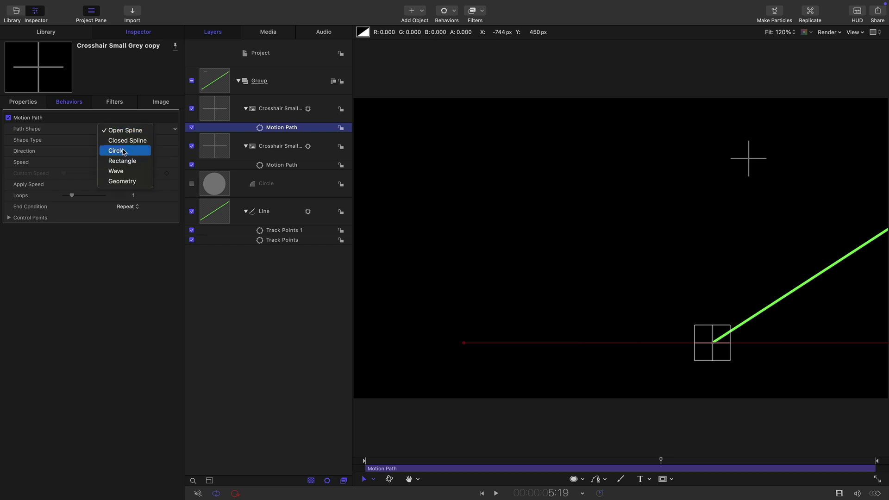
{"action": "left_click", "coordinate": [125, 151]}
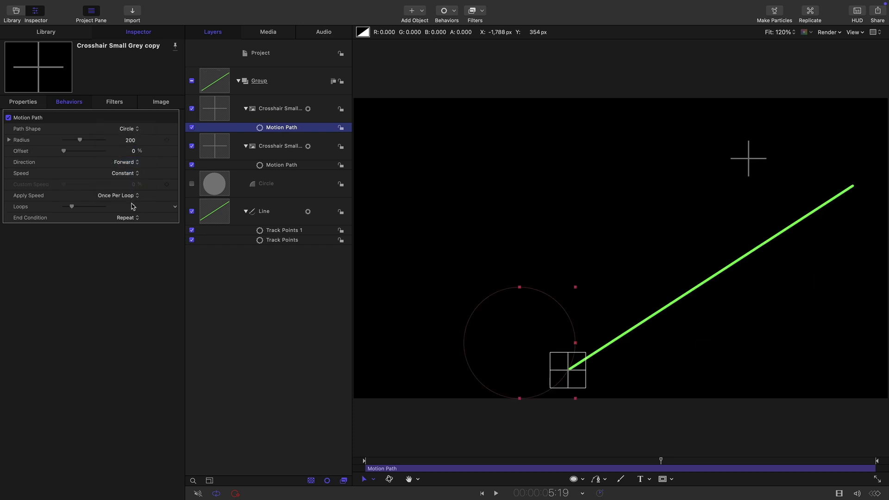
Set the copy's motion path Loops to 2 and play to preview both orbits
{"action": "left_click", "coordinate": [133, 206]}
{"action": "type", "text": "2"}
{"action": "key", "text": "Return"}
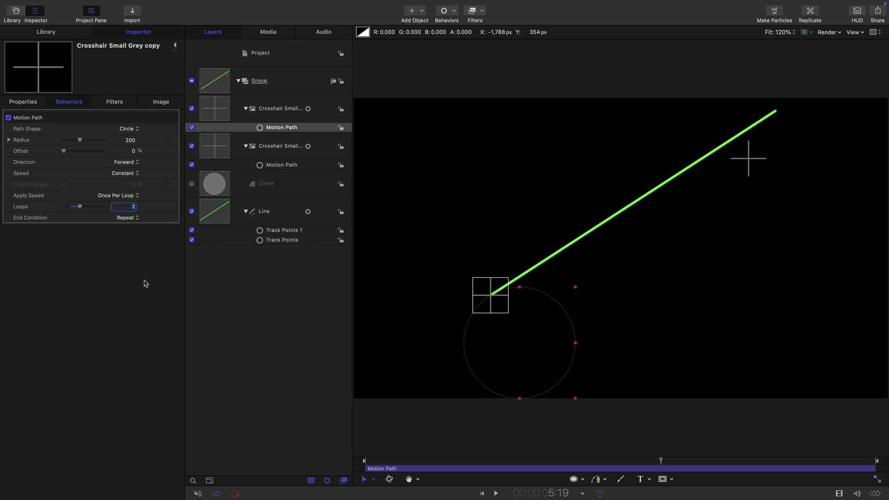
{"action": "left_click", "coordinate": [497, 494]}
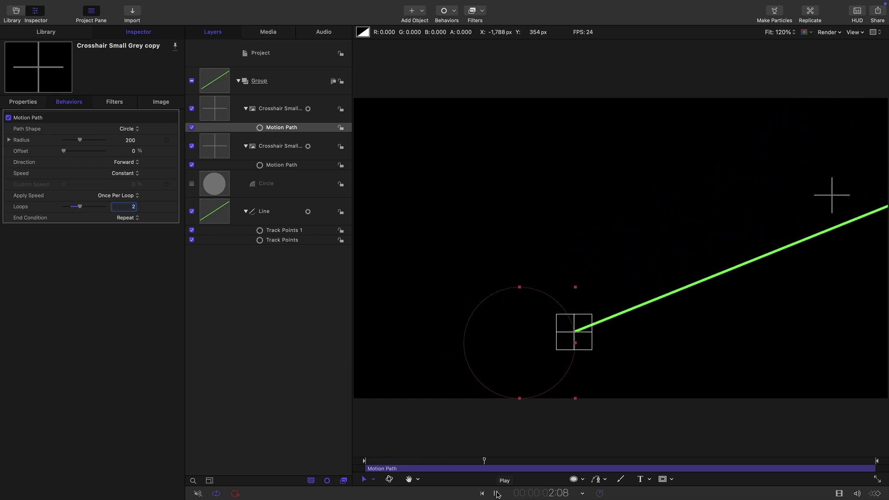
Stop playback, disable both crosshairs' Motion Paths, and reset Track Points so the line snaps onto them
{"action": "left_click", "coordinate": [497, 494]}
{"action": "left_click", "coordinate": [580, 401]}
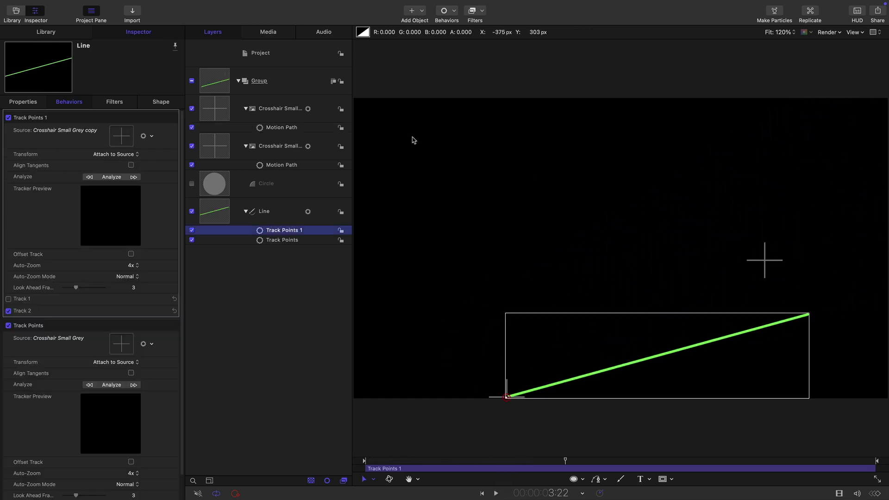
{"action": "left_click", "coordinate": [191, 127]}
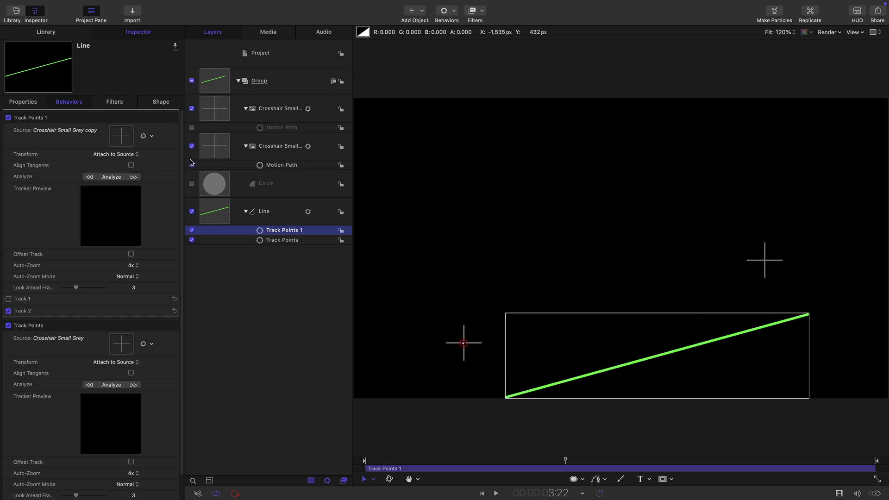
{"action": "left_click", "coordinate": [192, 165]}
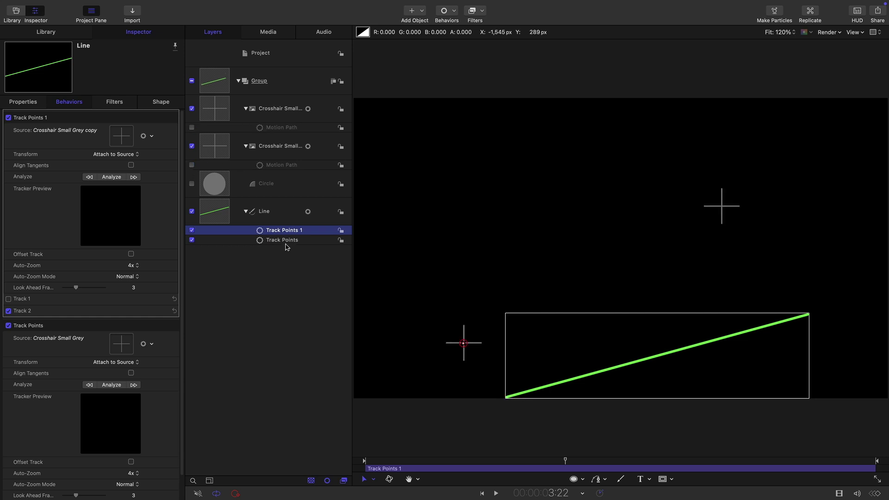
{"action": "left_click", "coordinate": [175, 311]}
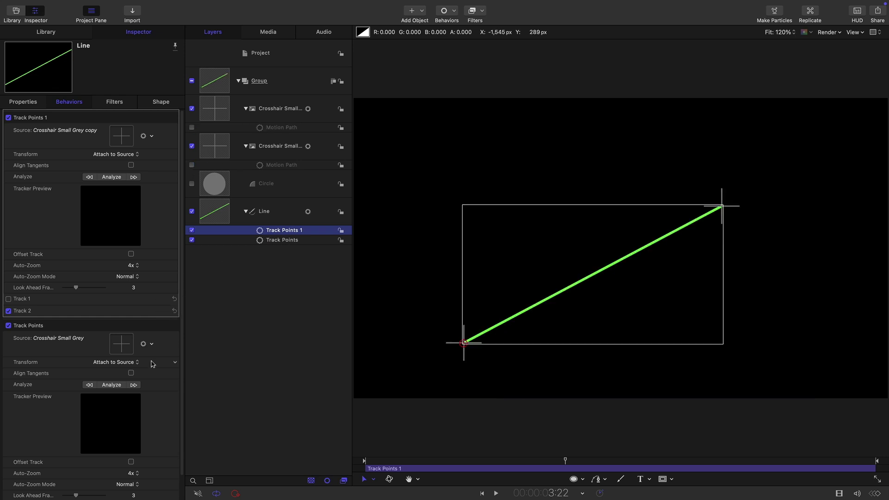
{"action": "scroll", "coordinate": [149, 370], "scroll_direction": "down", "scroll_amount": 1}
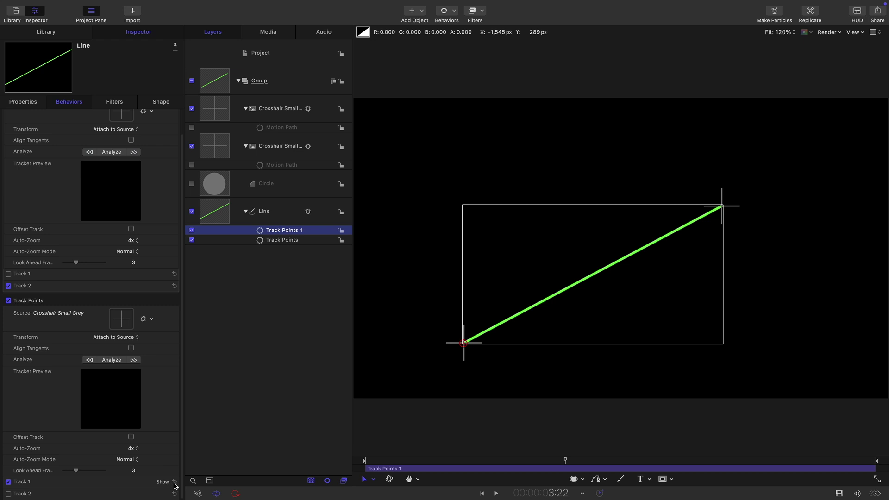
Nudge the left crosshair copy up-right and move the right crosshair further up-right
{"action": "left_click", "coordinate": [227, 109]}
{"action": "left_click_drag", "start_coordinate": [481, 366], "coordinate": [523, 323]}
{"action": "left_click", "coordinate": [725, 213]}
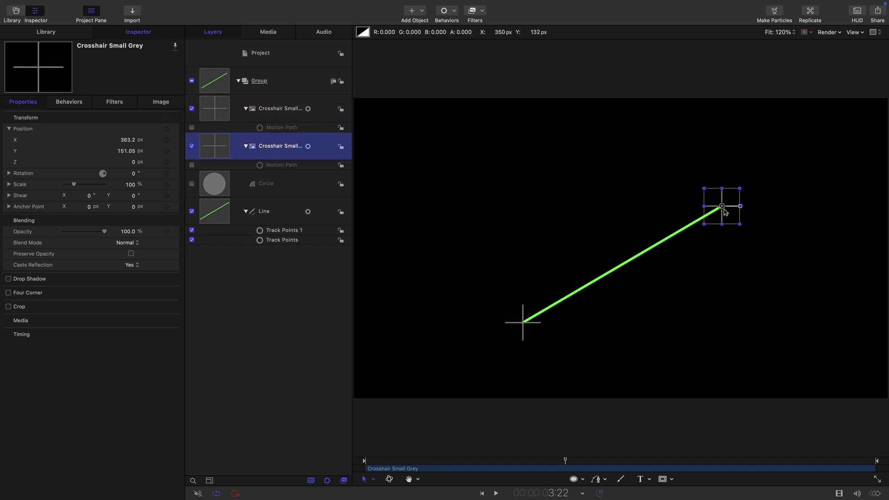
{"action": "left_click_drag", "start_coordinate": [725, 212], "coordinate": [771, 166]}
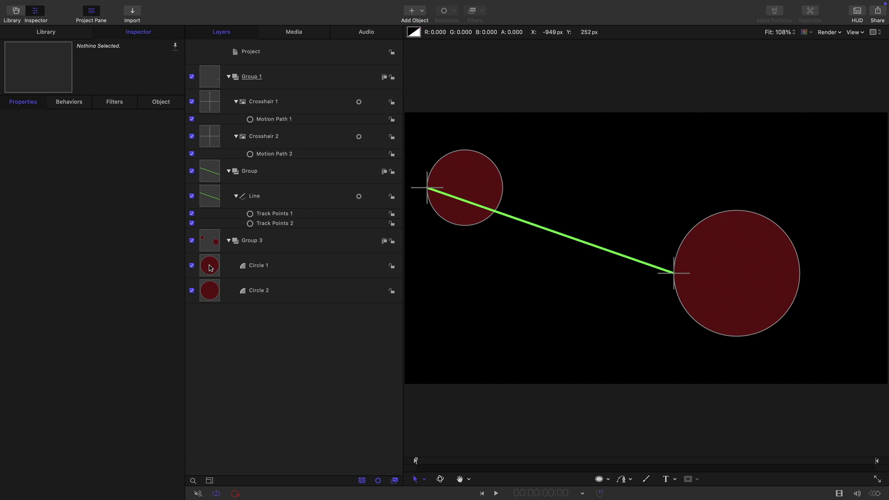
Disable both crosshairs' motion paths, re-enable Motion Path 2, and preview playback
{"action": "left_click", "coordinate": [202, 288]}
{"action": "left_click", "coordinate": [211, 269]}
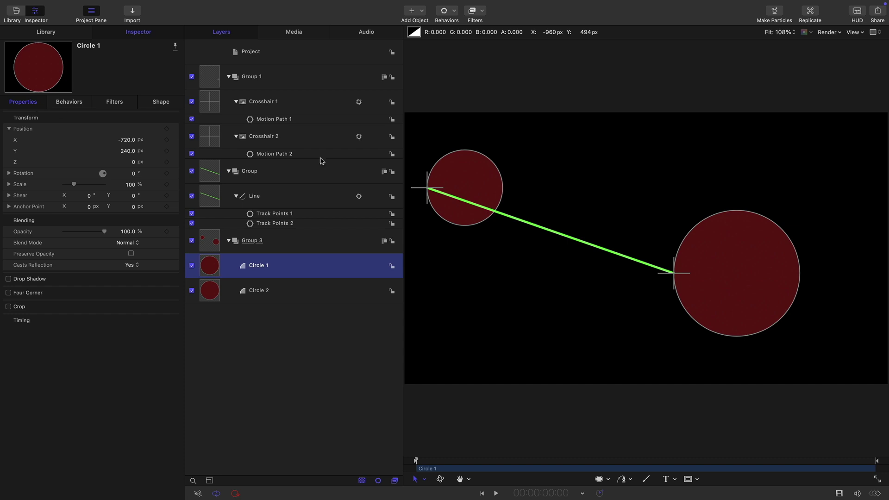
{"action": "left_click_drag", "start_coordinate": [191, 119], "coordinate": [193, 158]}
{"action": "left_click", "coordinate": [192, 154]}
{"action": "left_click", "coordinate": [497, 494]}
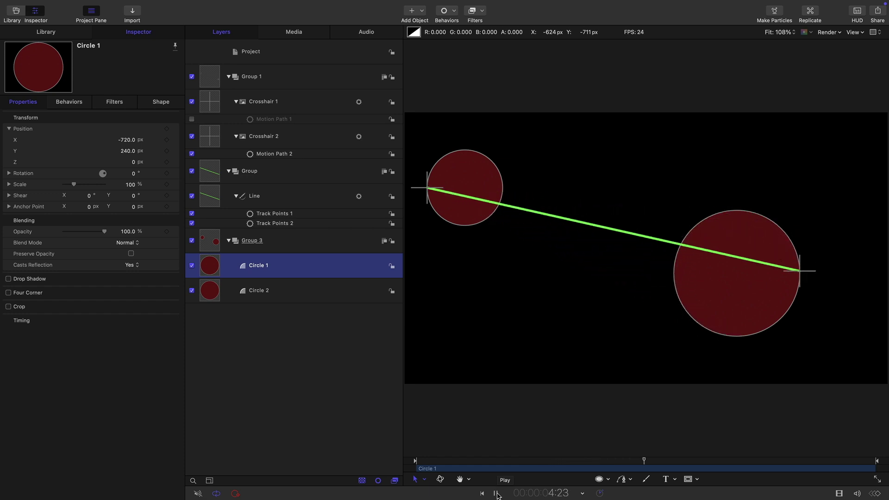
{"action": "left_click", "coordinate": [496, 494]}
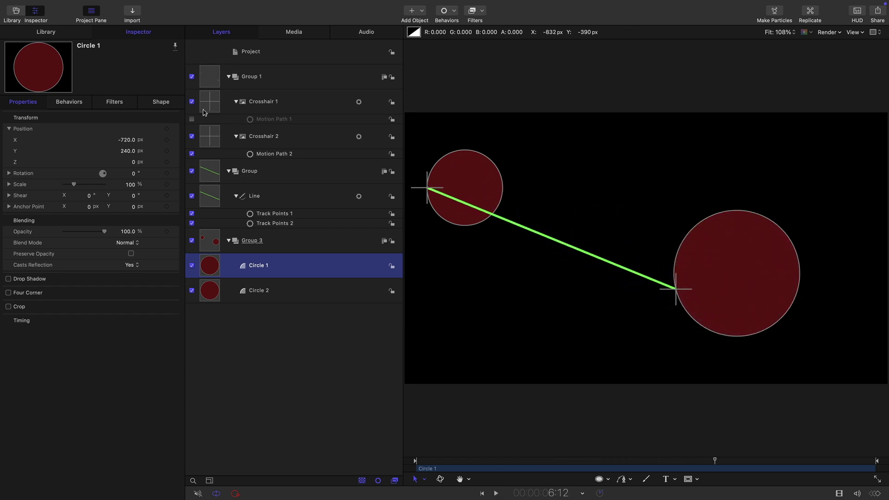
Switch to only Motion Path 1 enabled, preview the tracking, then select Crosshair 2
{"action": "left_click", "coordinate": [191, 153]}
{"action": "left_click", "coordinate": [192, 120]}
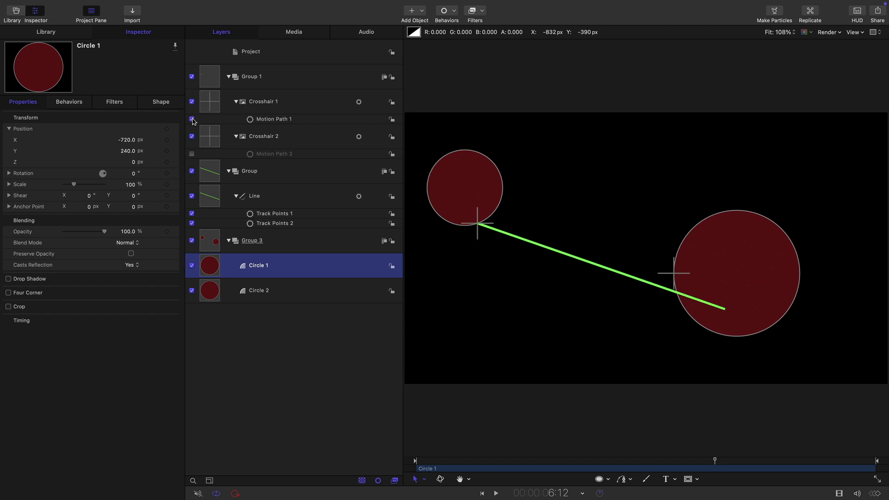
{"action": "left_click", "coordinate": [496, 493]}
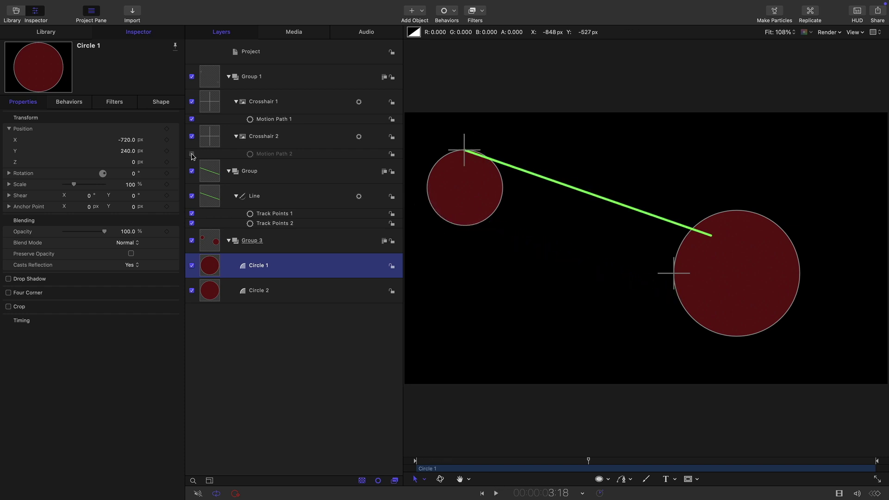
{"action": "left_click", "coordinate": [496, 493]}
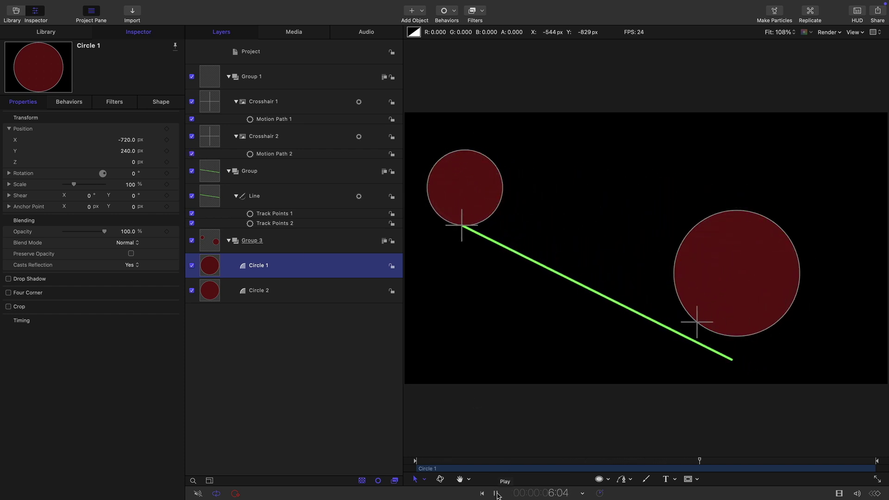
{"action": "left_click", "coordinate": [496, 494]}
{"action": "left_click", "coordinate": [211, 137]}
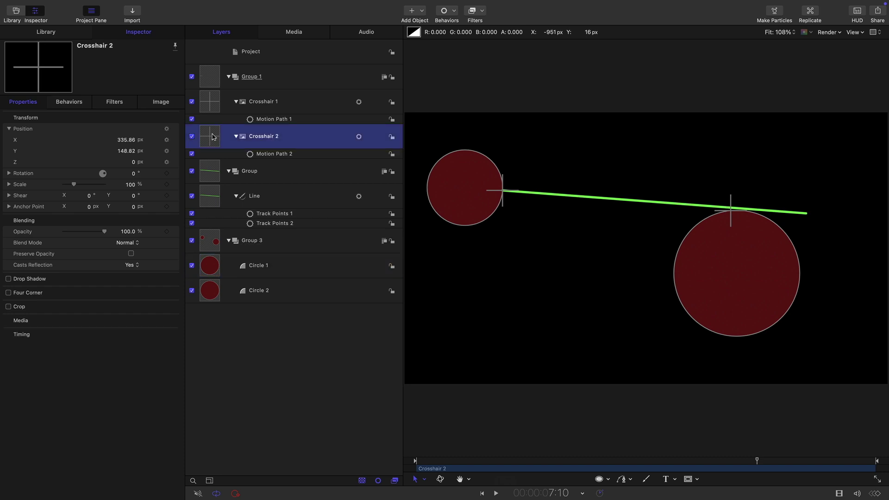
Add a Link parameter behavior to Crosshair 2's Position from Crosshair 1, Apply Mode Add to source, Scale -1
{"action": "left_click", "coordinate": [175, 129]}
{"action": "mouse_move", "coordinate": [209, 241]}
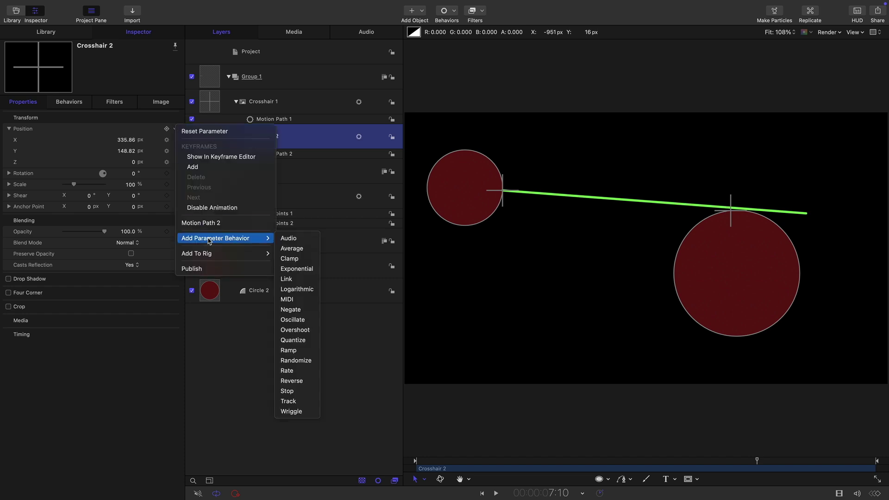
{"action": "left_click", "coordinate": [285, 283]}
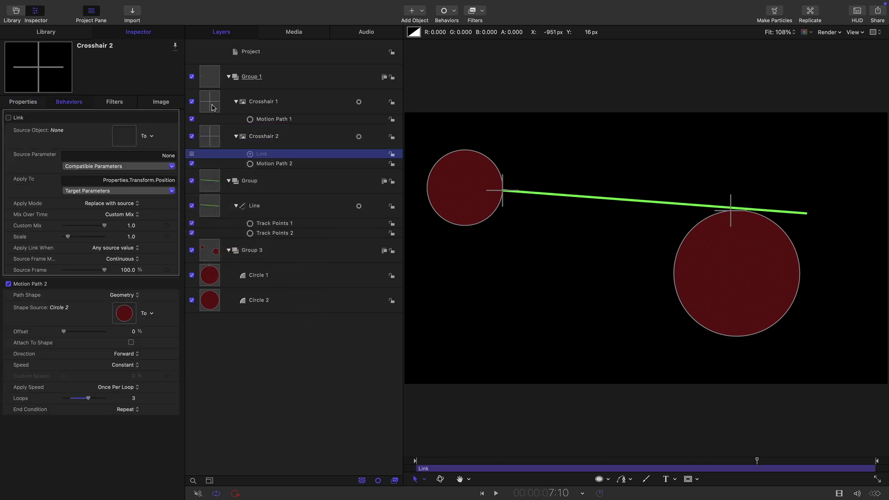
{"action": "left_click_drag", "start_coordinate": [119, 137], "coordinate": [120, 138]}
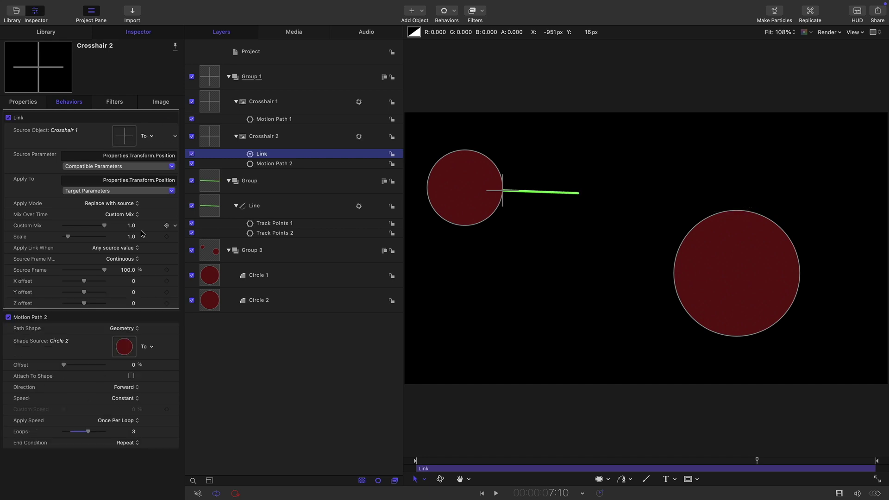
{"action": "left_click", "coordinate": [119, 206]}
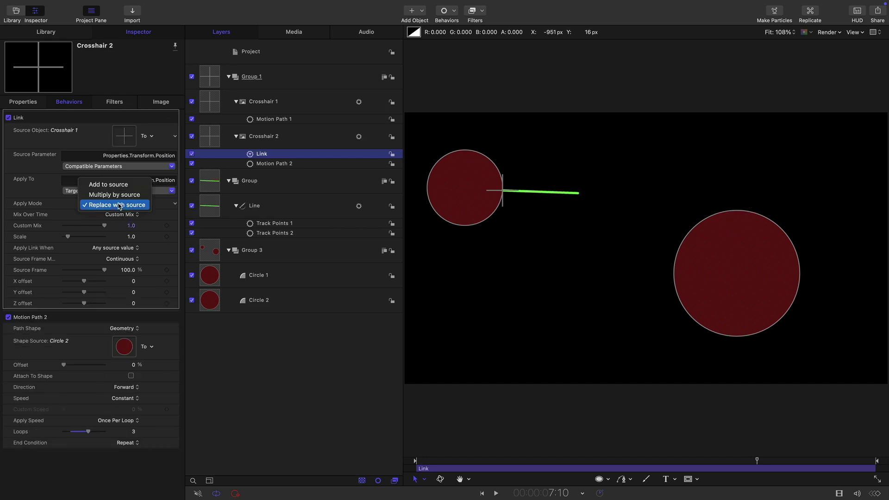
{"action": "left_click", "coordinate": [106, 182]}
{"action": "left_click", "coordinate": [131, 237]}
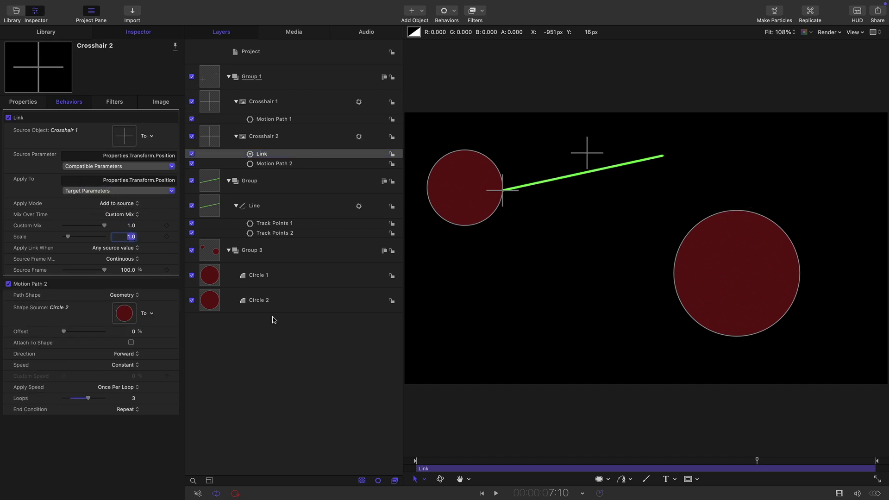
{"action": "type", "text": "-1"}
{"action": "key", "text": "Return"}
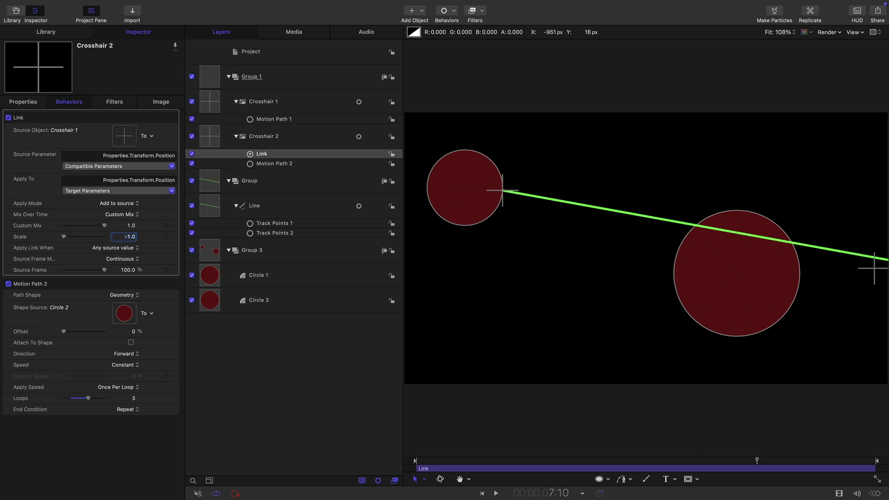
Play the animation from the first frame to preview the linked motion, then rewind
{"action": "left_click", "coordinate": [482, 495]}
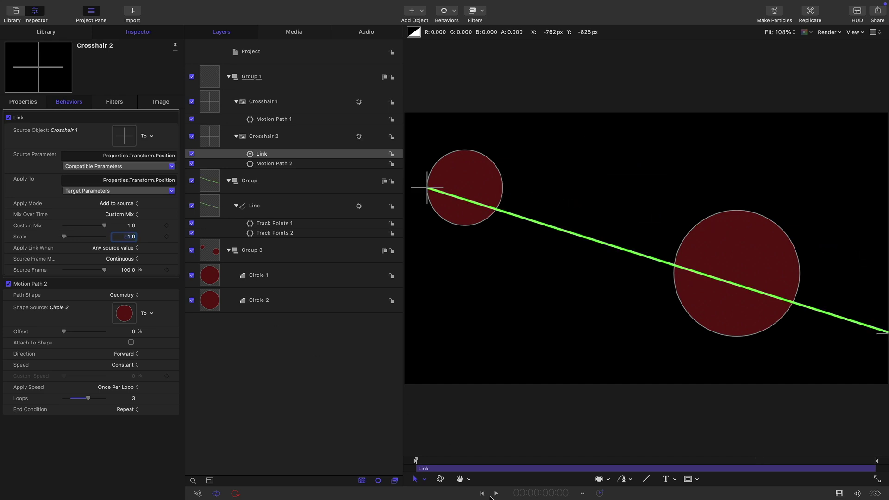
{"action": "left_click", "coordinate": [496, 494]}
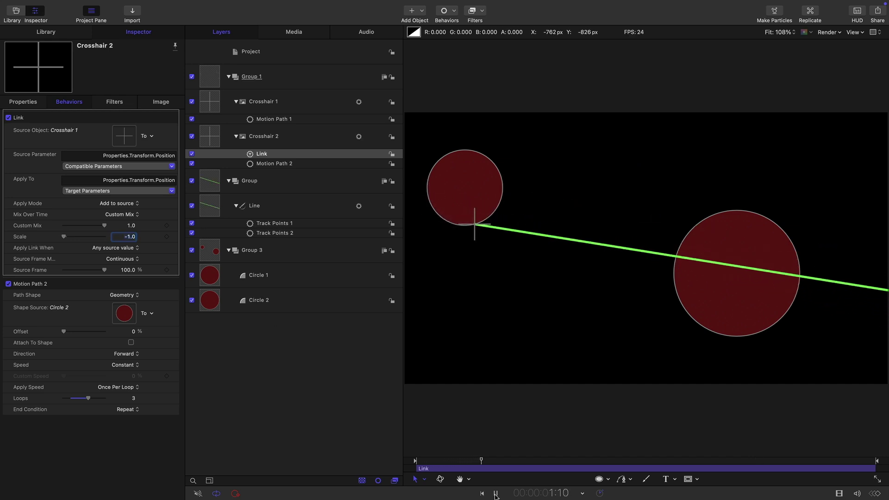
{"action": "left_click", "coordinate": [496, 494]}
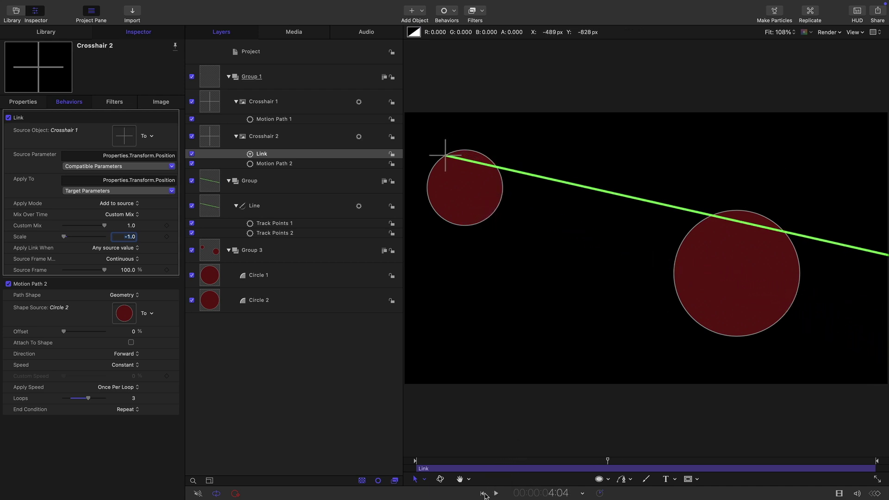
{"action": "left_click", "coordinate": [483, 495]}
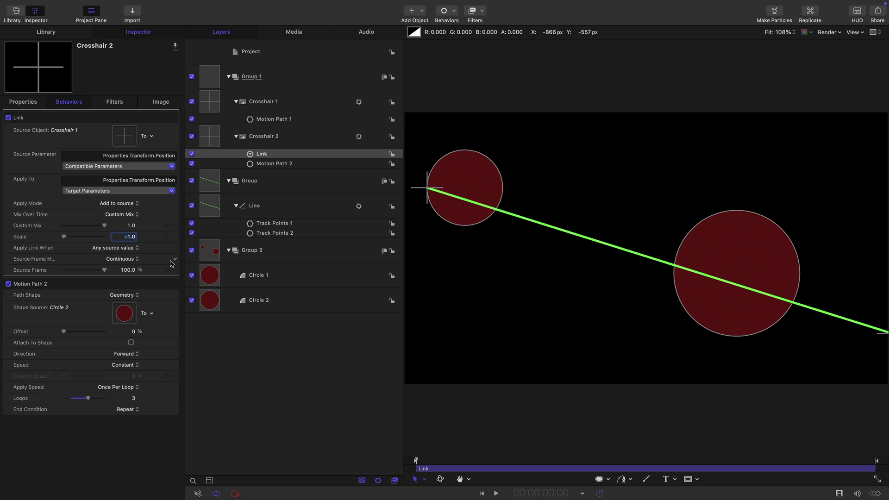
Toggle the Link behavior and Motion Path 2 off and on, then view Circle 2's position (360, -100)
{"action": "left_click", "coordinate": [191, 153]}
{"action": "left_click", "coordinate": [191, 164]}
{"action": "left_click", "coordinate": [192, 163]}
{"action": "left_click", "coordinate": [191, 154]}
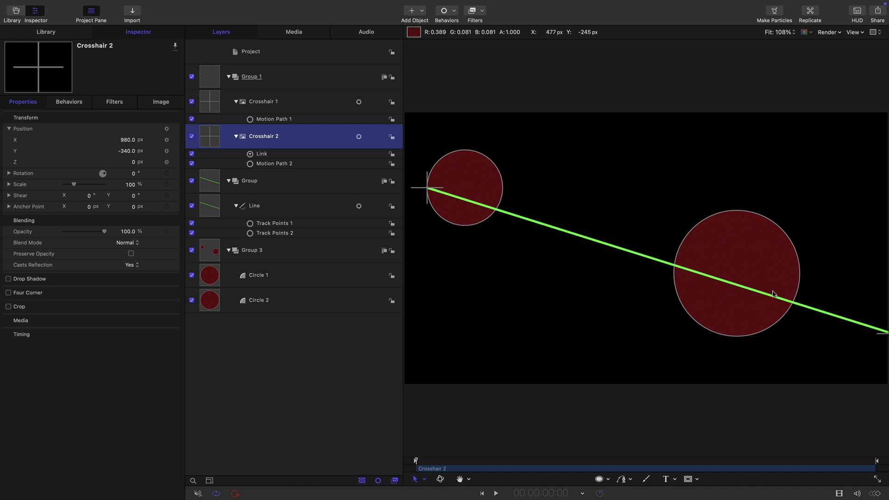
{"action": "left_click", "coordinate": [214, 301]}
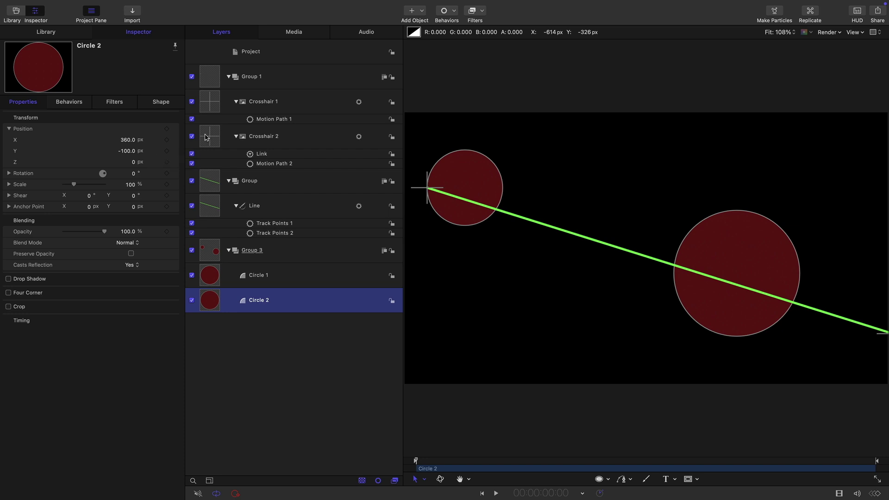
Set Crosshair 2's position to X 360, Y -100 and play the animation to check it
{"action": "left_click", "coordinate": [207, 138]}
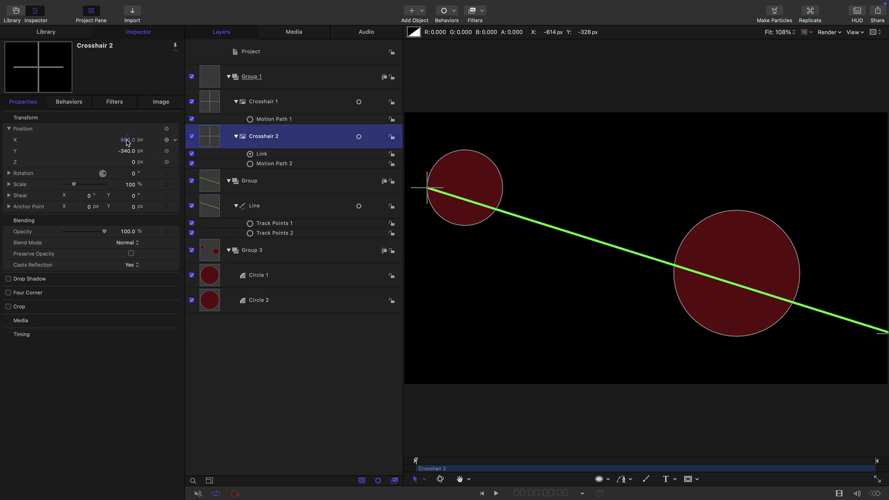
{"action": "left_click", "coordinate": [128, 140]}
{"action": "type", "text": "3"}
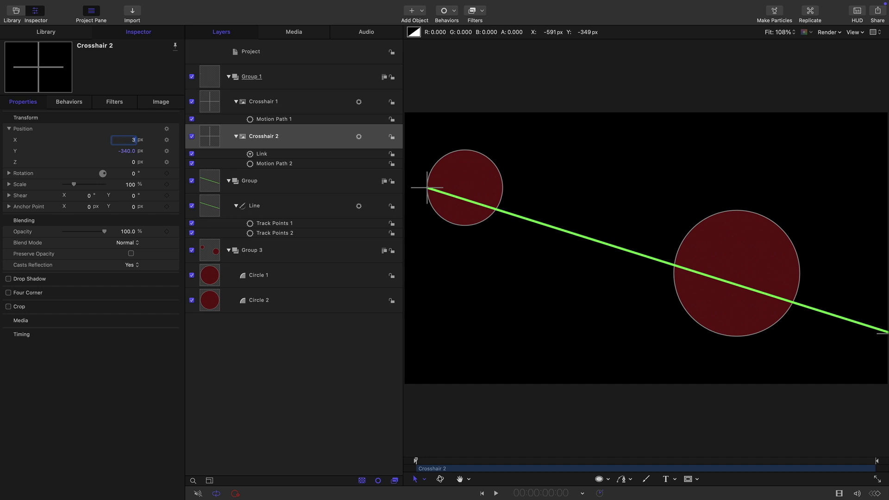
{"action": "type", "text": "60"}
{"action": "key", "text": "Return"}
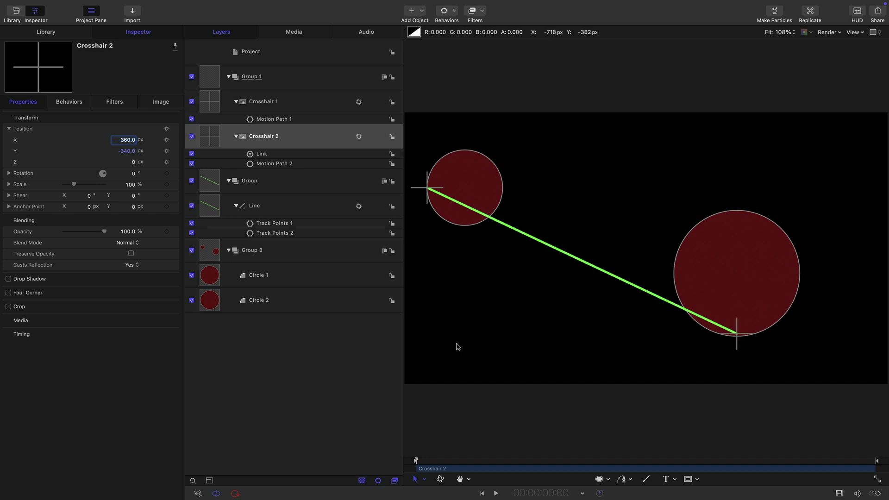
{"action": "left_click", "coordinate": [126, 150]}
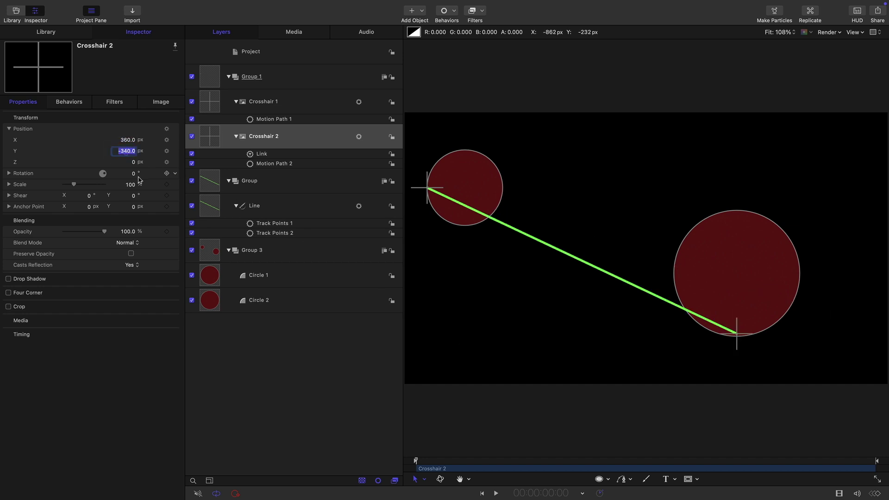
{"action": "type", "text": "-100"}
{"action": "key", "text": "Return"}
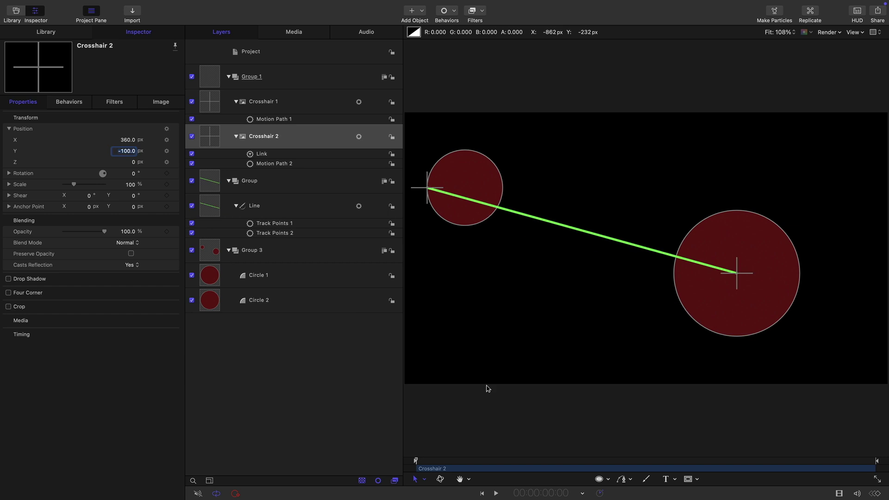
{"action": "left_click", "coordinate": [496, 494]}
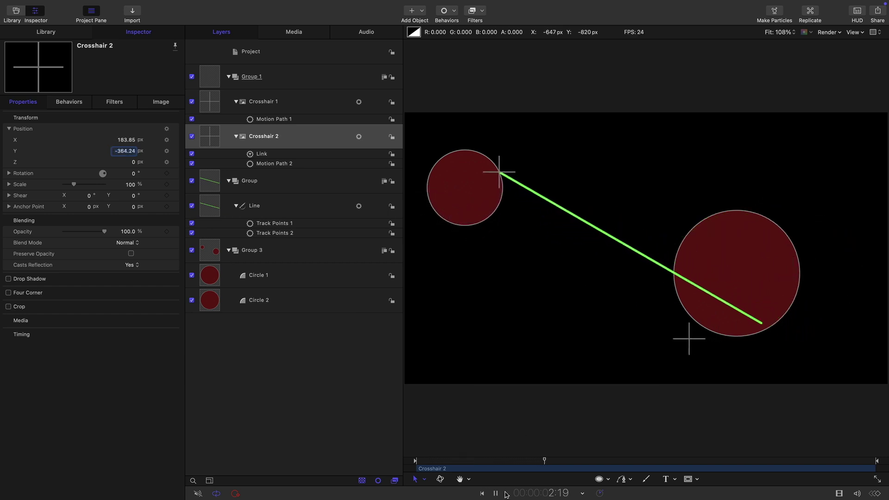
{"action": "left_click", "coordinate": [482, 493]}
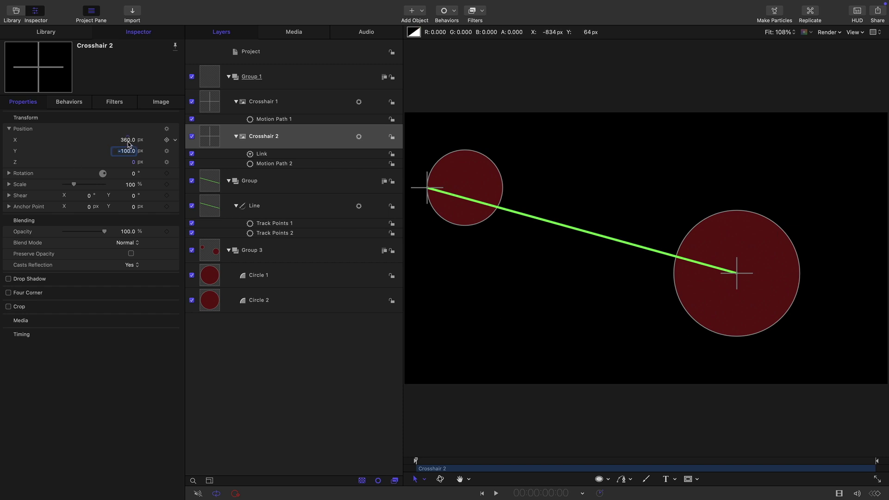
Check Circle 2's radius geometry and the Line's style settings
{"action": "left_click", "coordinate": [211, 302]}
{"action": "left_click", "coordinate": [161, 102]}
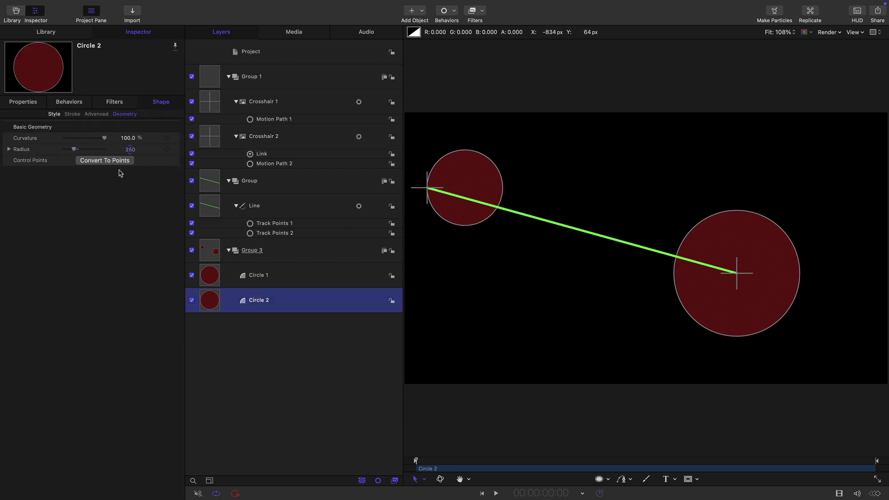
{"action": "left_click", "coordinate": [213, 211]}
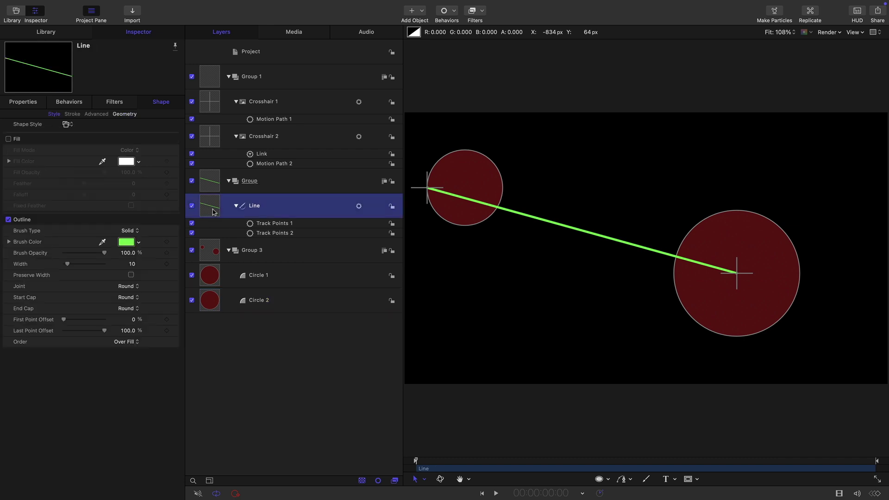
Set Crosshair 2's X position to 110 and play the animation
{"action": "left_click", "coordinate": [215, 146]}
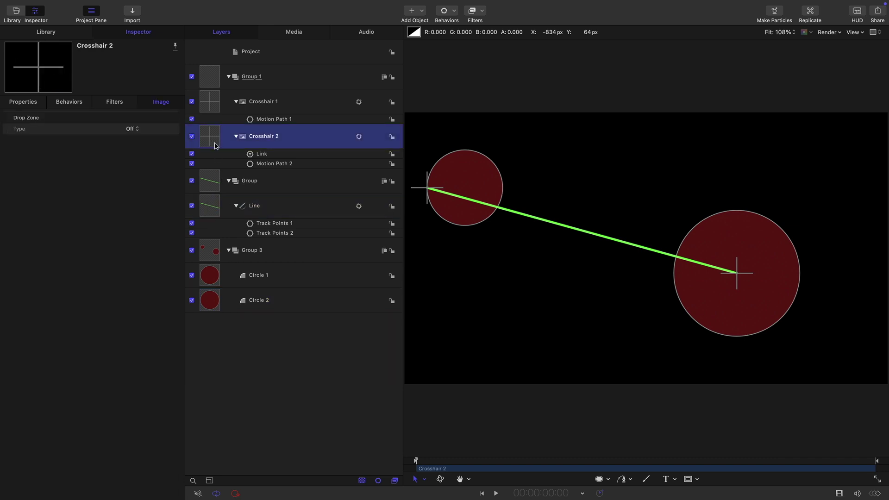
{"action": "left_click", "coordinate": [13, 102]}
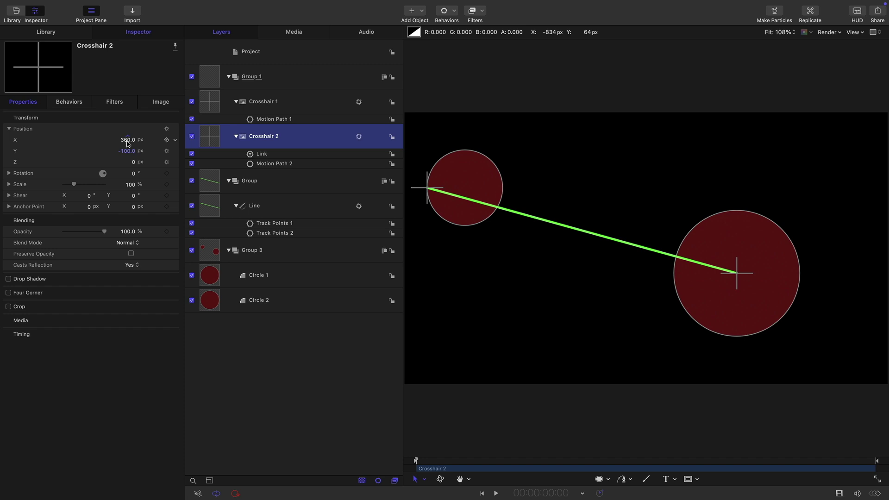
{"action": "left_click", "coordinate": [127, 140]}
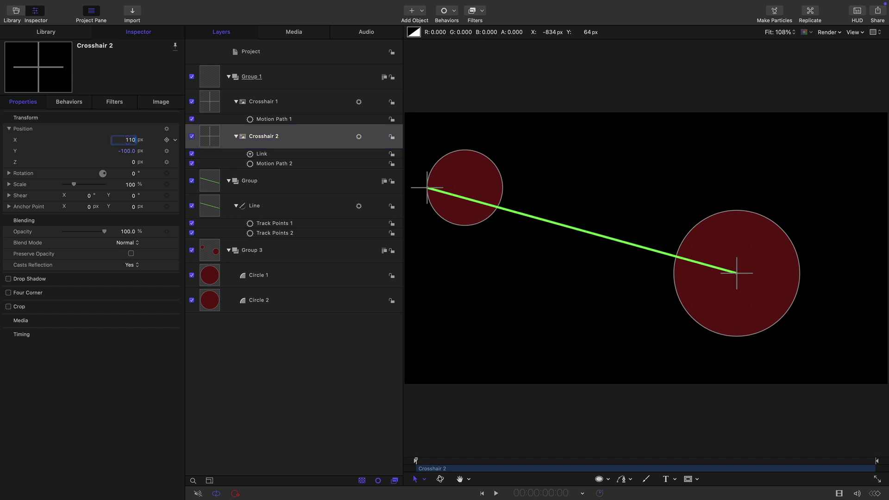
{"action": "key", "text": "Return"}
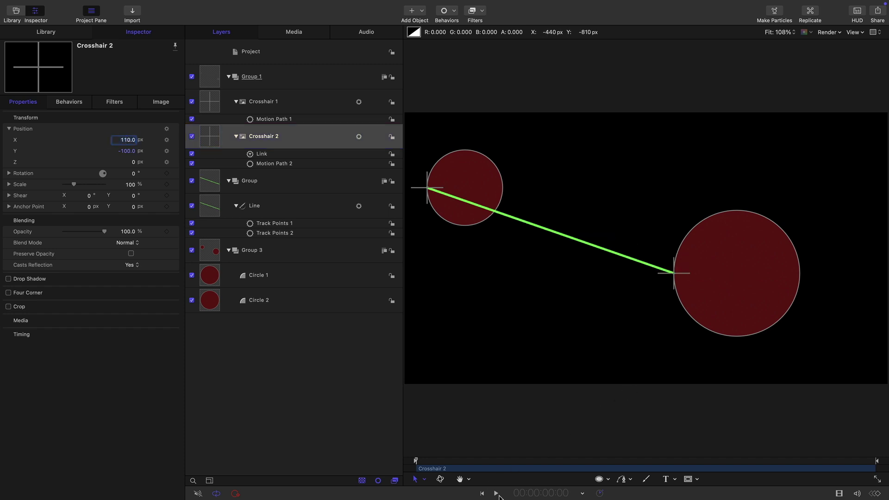
{"action": "left_click", "coordinate": [496, 494]}
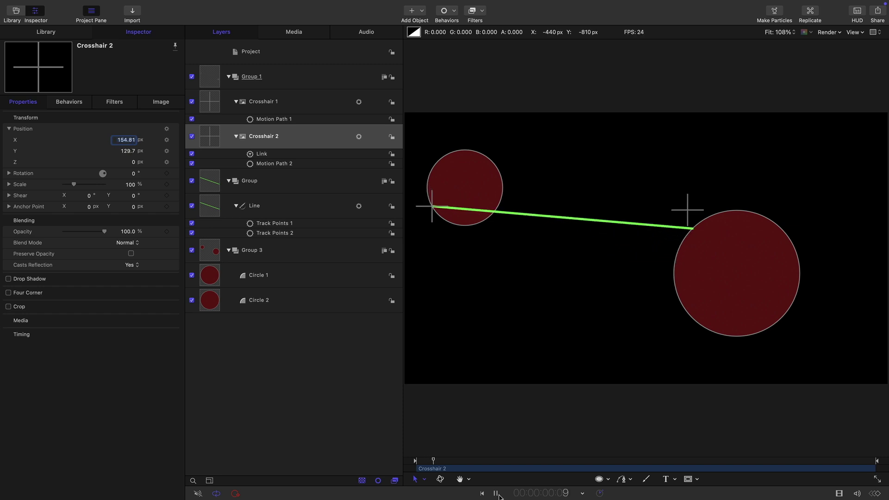
Hide Crosshair 2, stop playback at 4:02, and show Crosshair 1's properties
{"action": "left_click", "coordinate": [191, 136]}
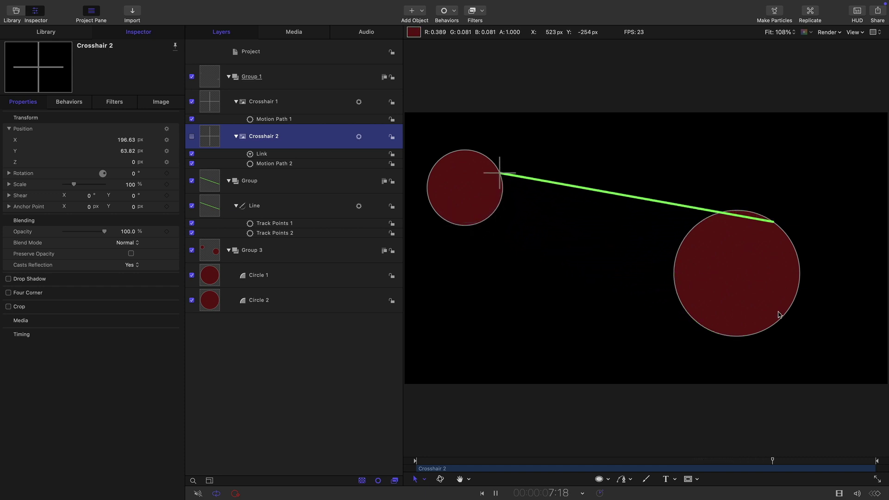
{"action": "left_click", "coordinate": [496, 494]}
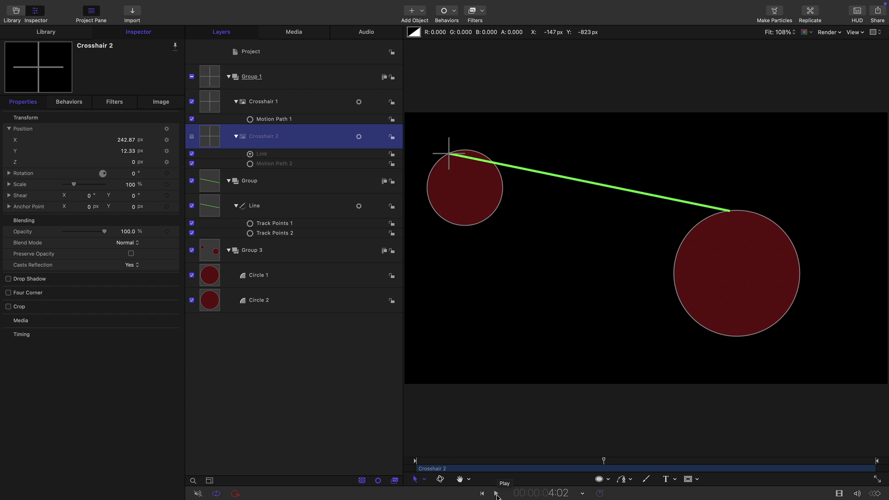
{"action": "left_click", "coordinate": [212, 101]}
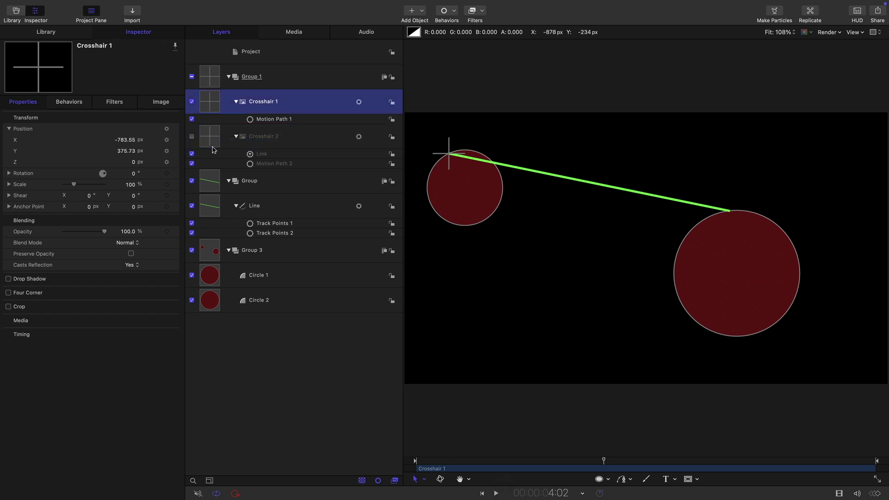
{"action": "left_click", "coordinate": [204, 138]}
{"action": "left_click", "coordinate": [208, 102]}
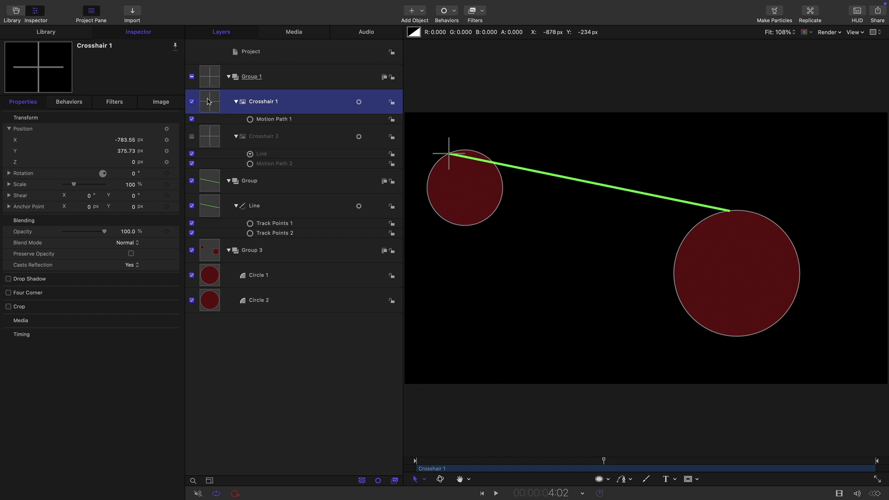